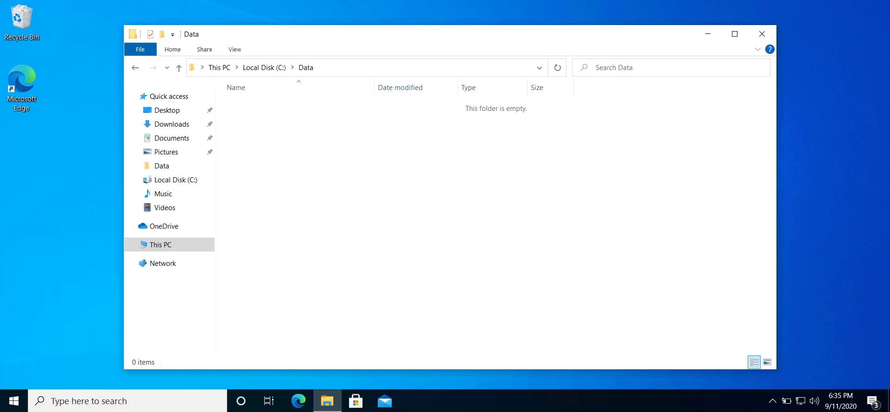
Step: Look at the account options in the app launcher, then return to the Data folder
click(14, 400)
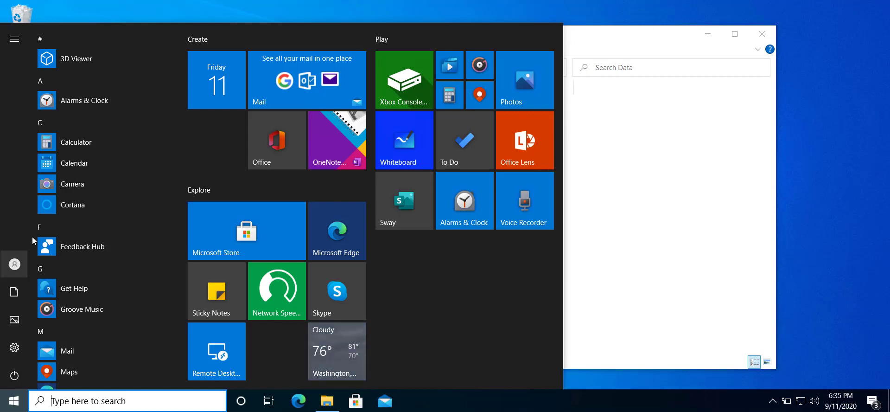
click(15, 269)
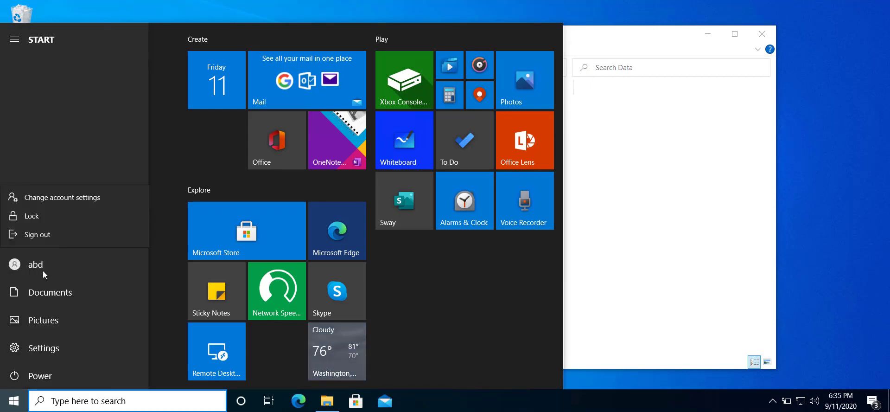
key(Escape)
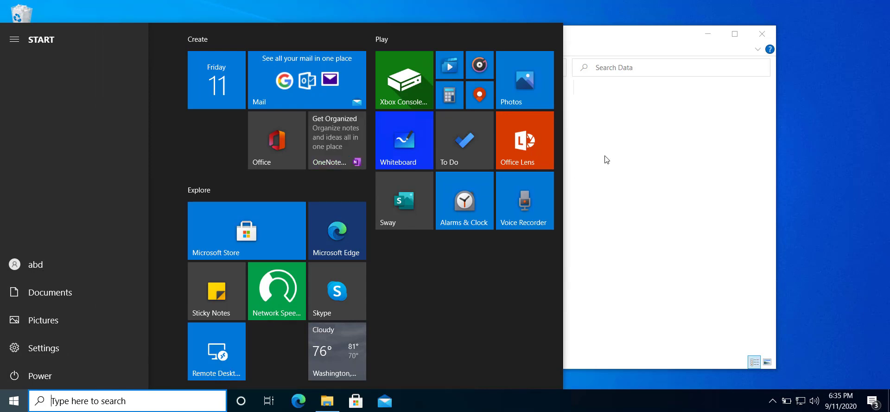
click(628, 41)
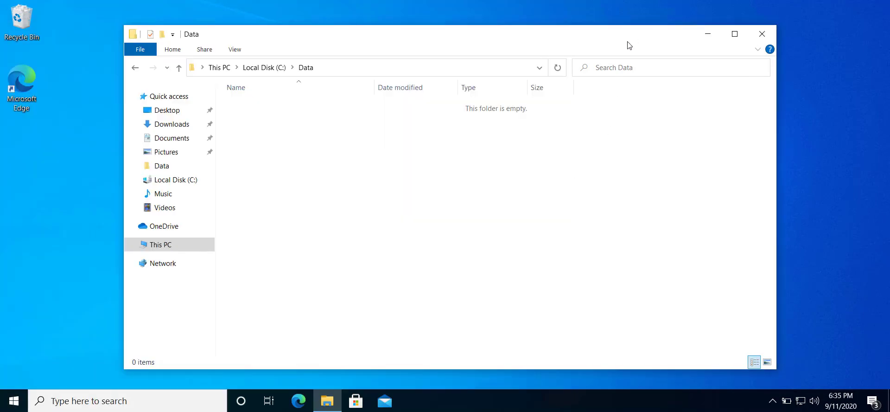
Step: Create a new text document in the Data folder named 'Secure data'
right_click(312, 155)
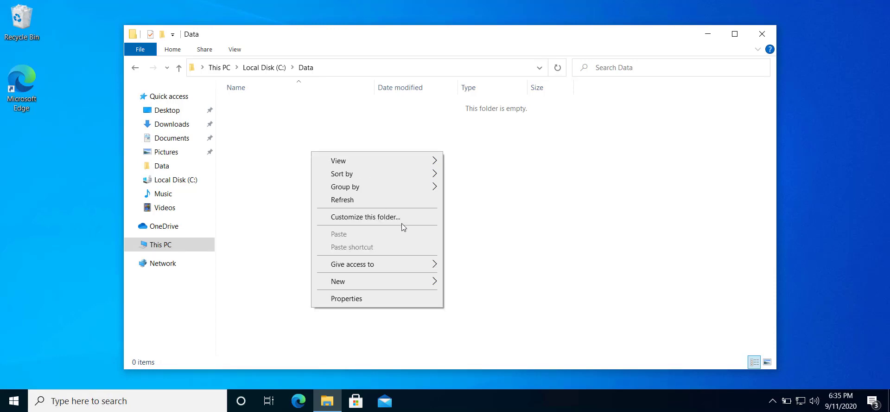
mouse_move(408, 284)
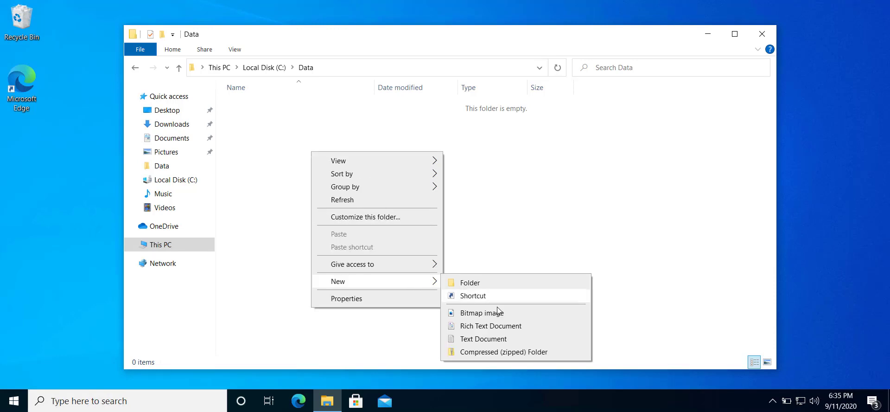
click(485, 343)
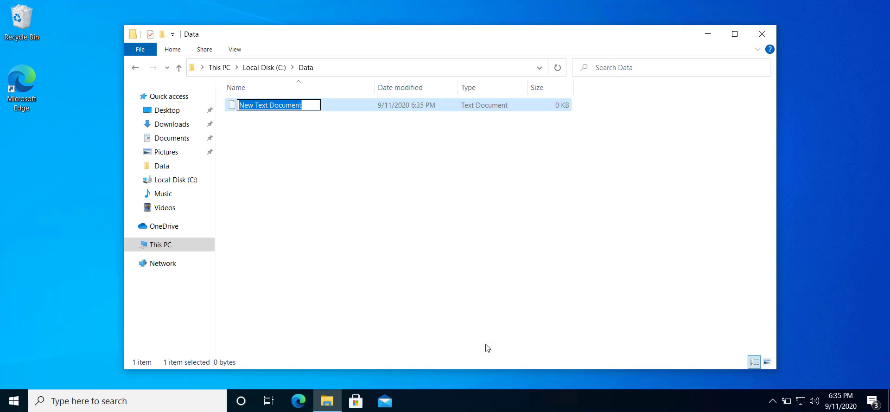
text(Se)
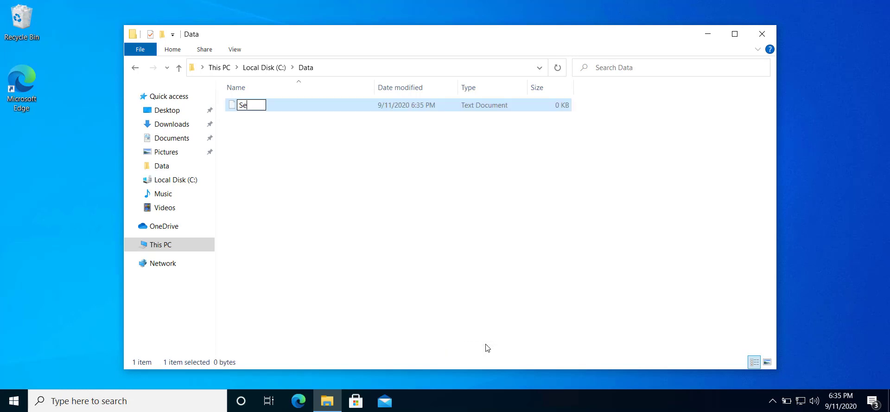
text(cure data)
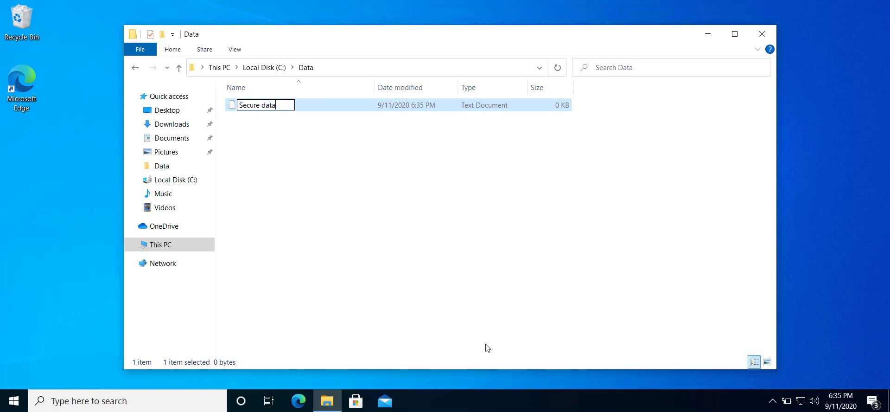
key(Return)
key(Return)
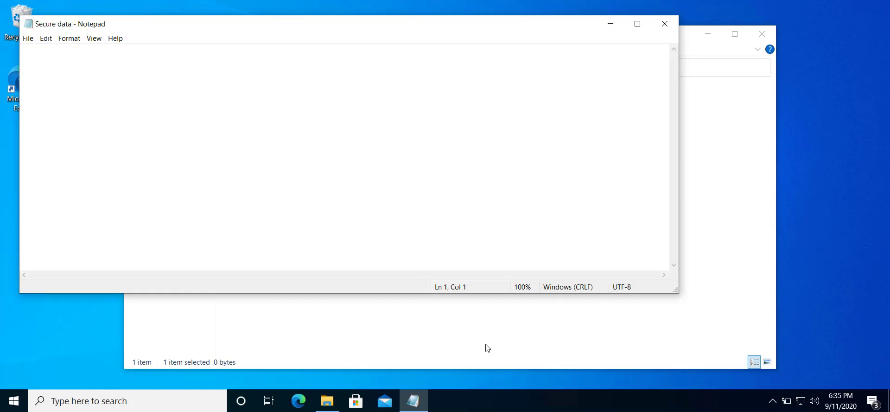
Step: Write 'Secure data' in the note and save it while closing Notepad
text(Sec)
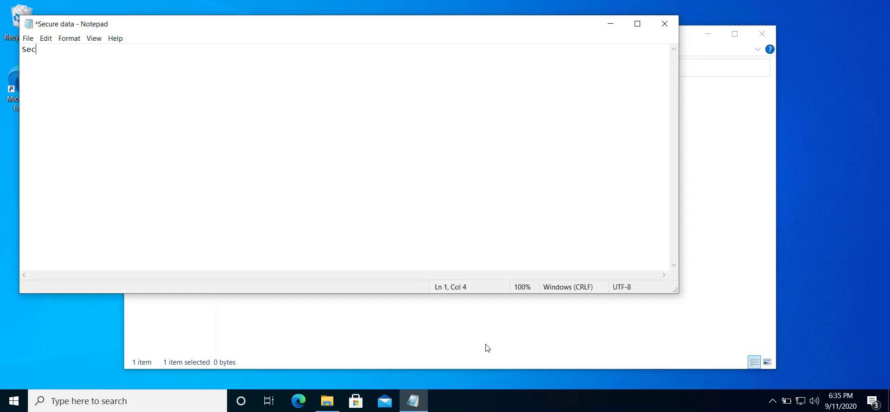
text(ure data)
click(664, 26)
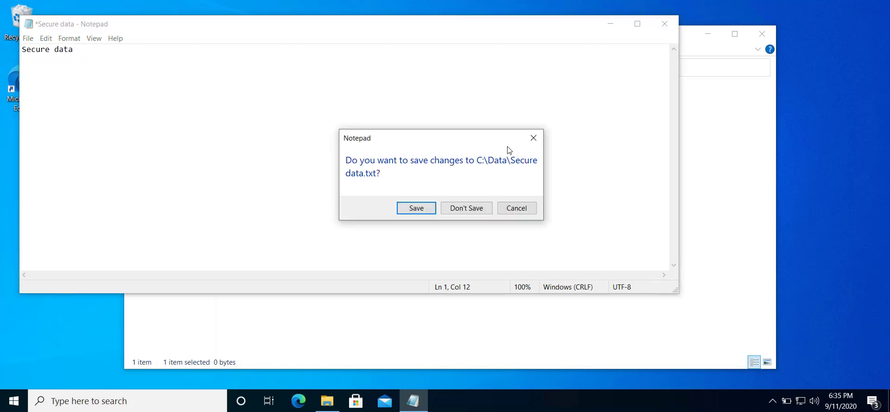
click(418, 207)
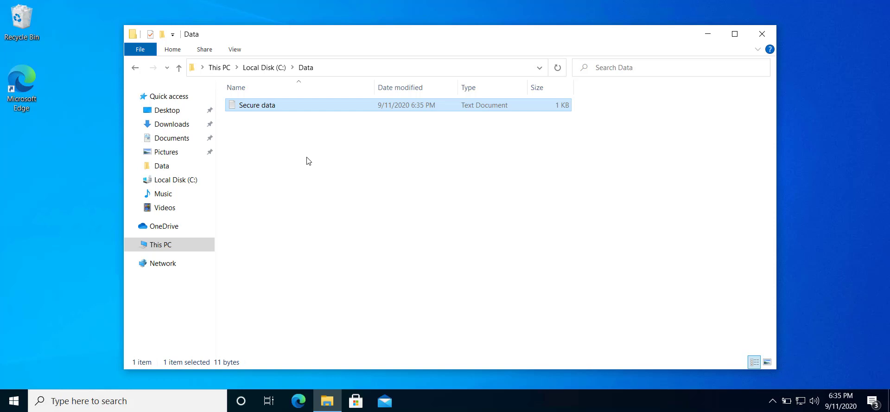
Step: Turn on 'Encrypt contents to secure data' in Secure data's advanced attributes
right_click(293, 105)
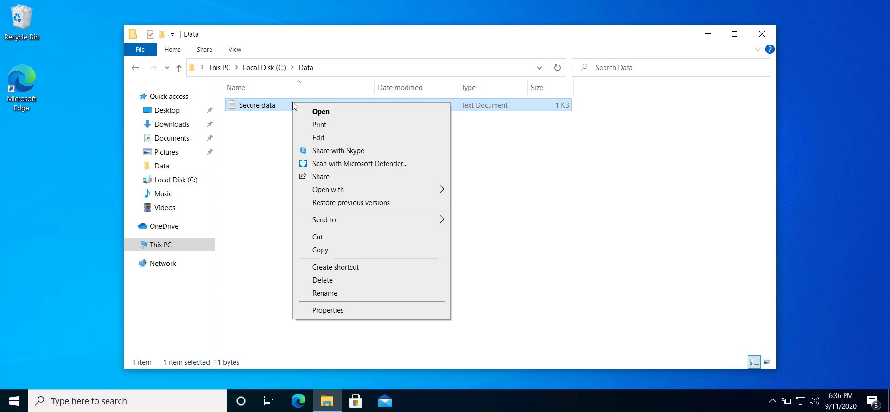
click(325, 311)
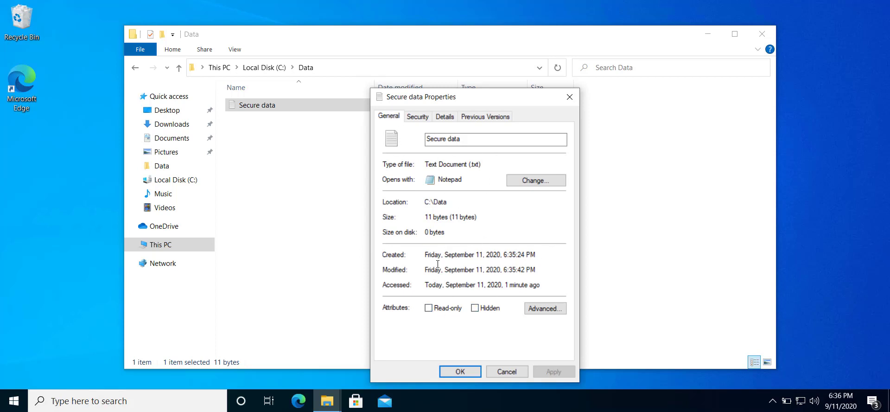
click(530, 312)
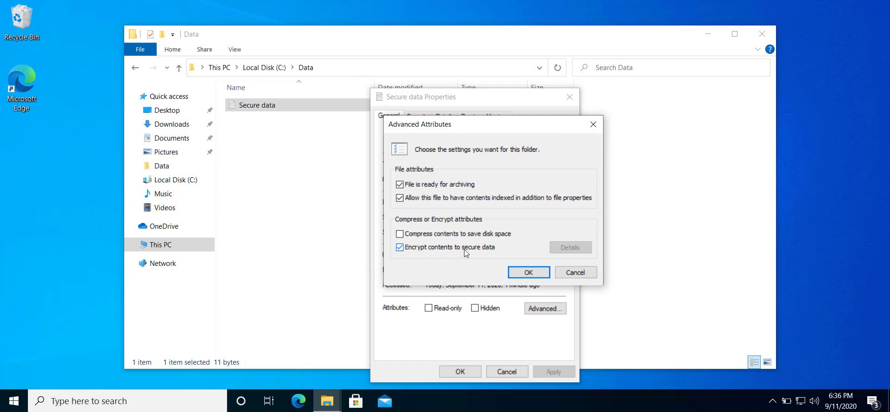
click(515, 272)
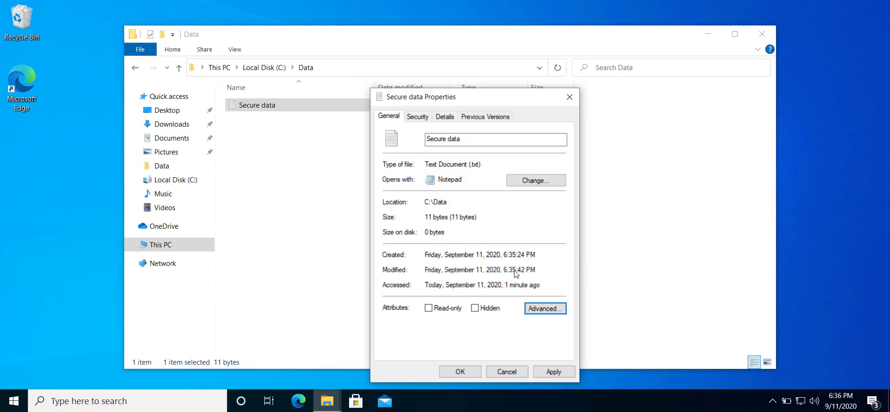
Step: Apply encryption to the Secure data file only, leaving its parent folder unencrypted
click(461, 372)
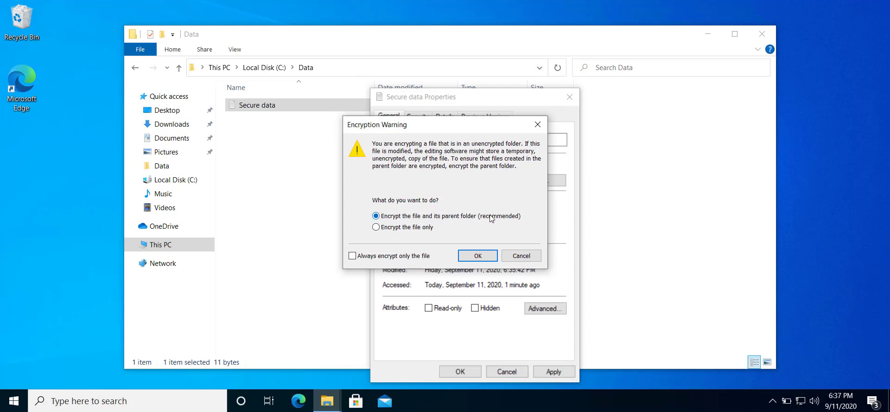
click(405, 230)
click(470, 259)
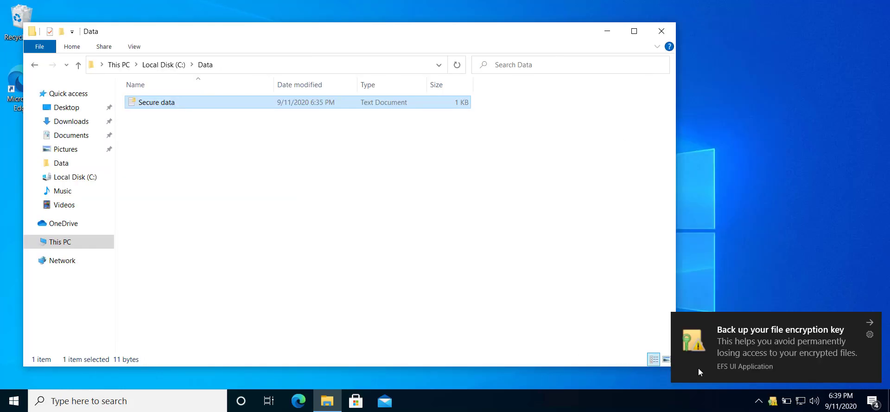
Step: From the EFS backup notification, choose to back up the certificate and key now
click(790, 353)
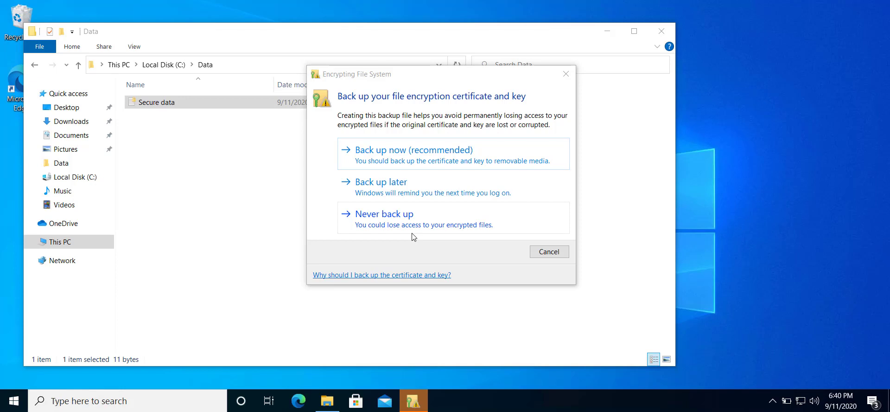
click(414, 166)
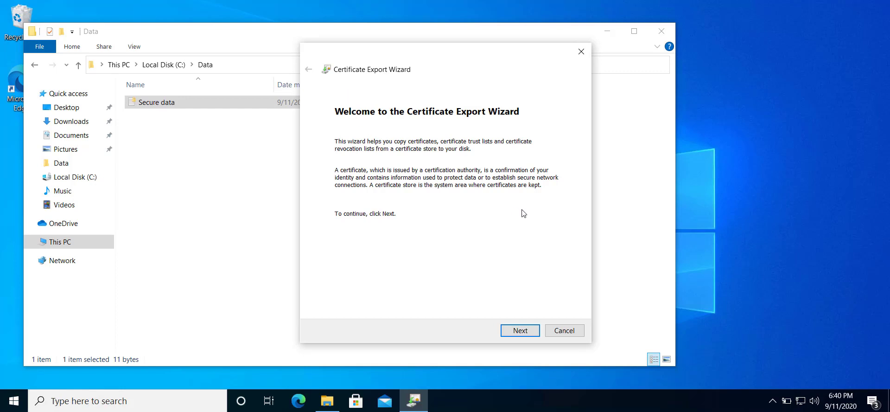
Step: Keep the PKCS #12 (.PFX) export format and move on to the Security page
click(510, 333)
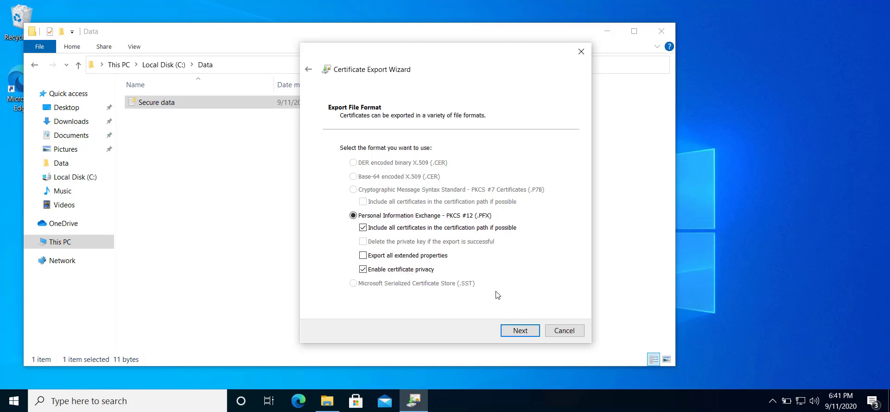
click(512, 332)
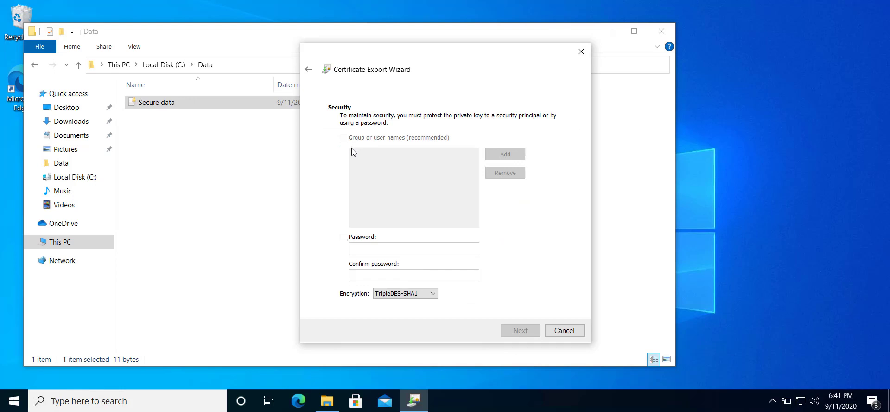
Step: Protect the exported private key with a password, entered and confirmed
click(362, 237)
click(366, 246)
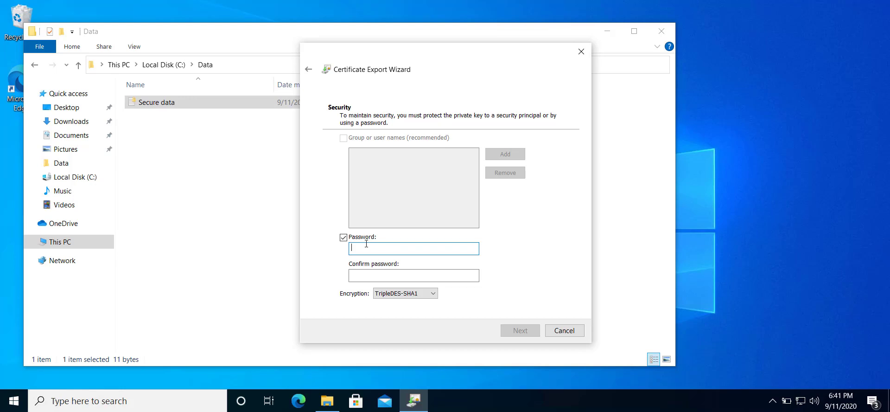
text(•••)
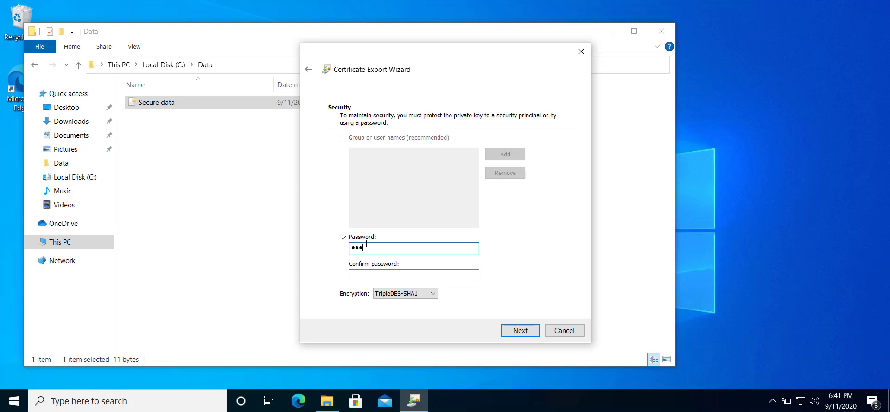
click(429, 277)
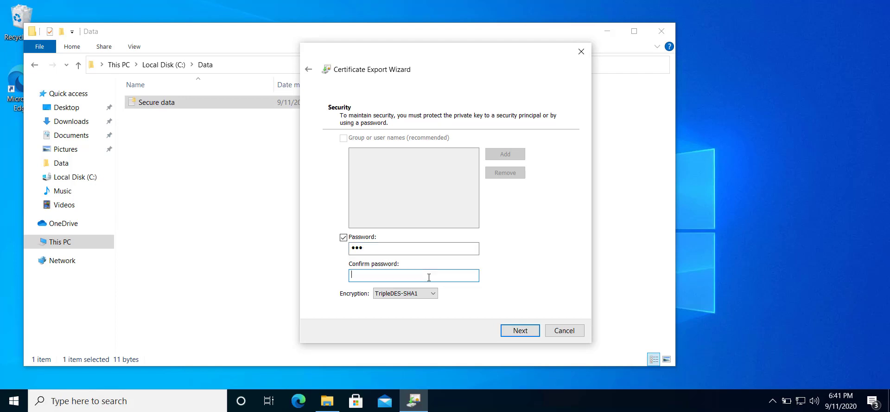
text(•••)
click(518, 331)
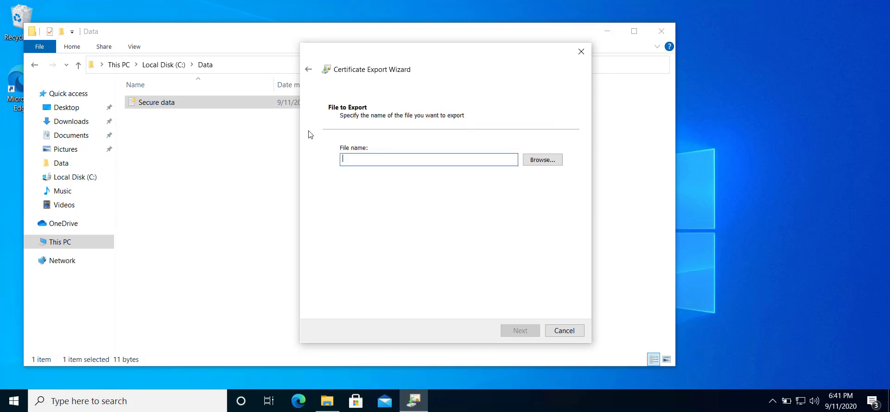
Step: Set the export file to pk.pfx, a Personal Information Exchange file, on the Desktop
click(543, 161)
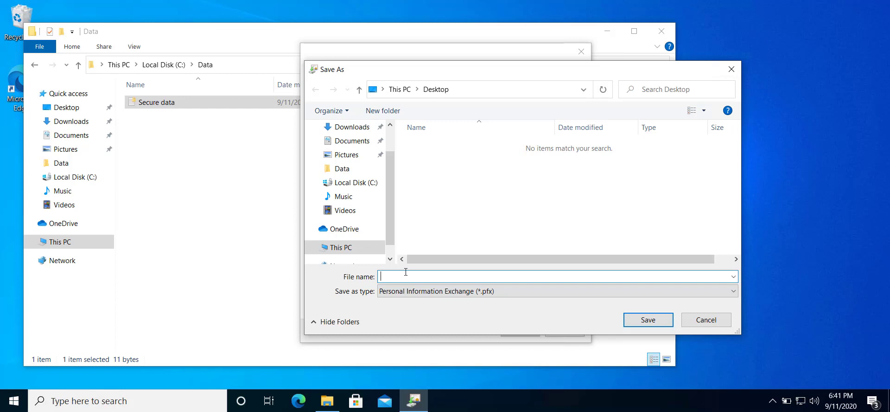
text(pk)
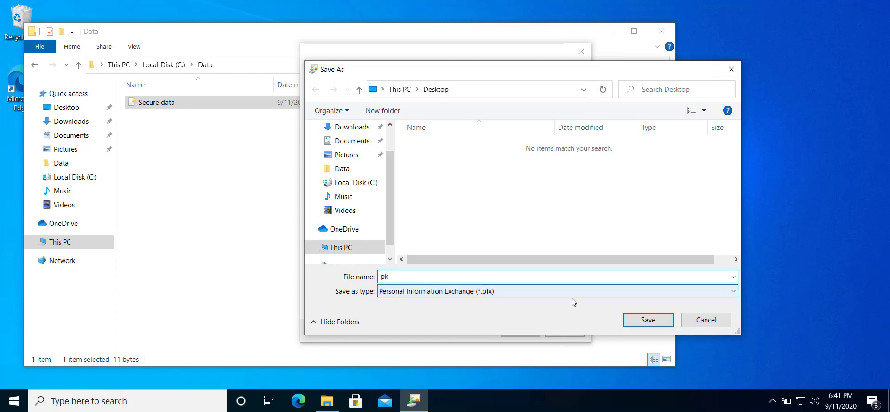
click(465, 292)
click(464, 292)
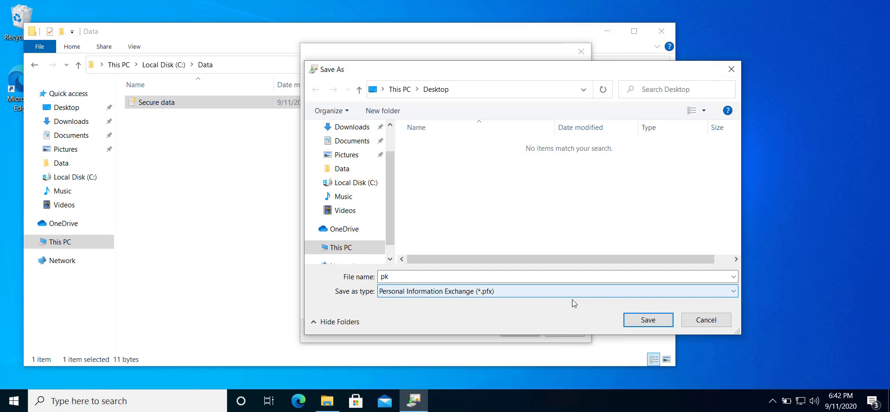
click(640, 325)
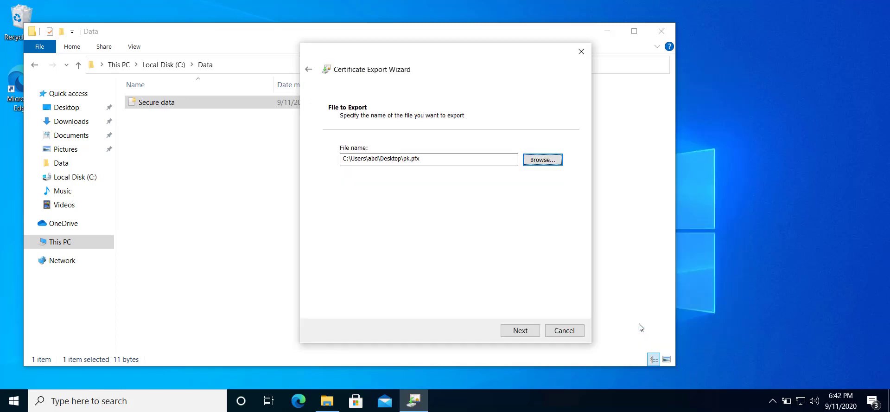
Step: Finish the certificate export and acknowledge the success message
click(519, 330)
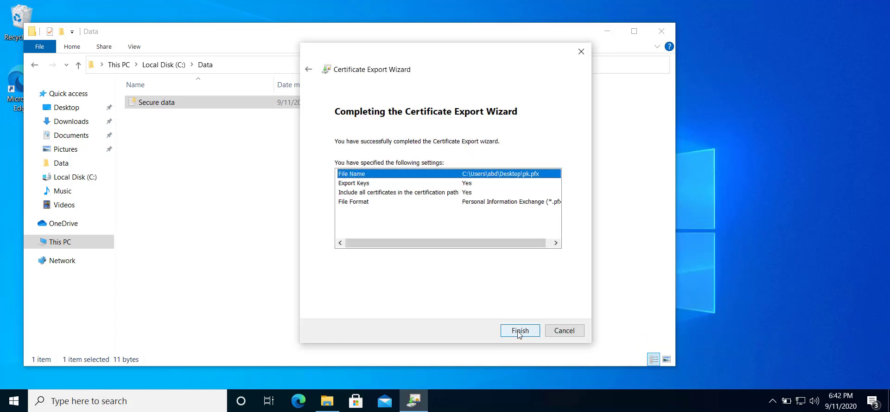
click(519, 330)
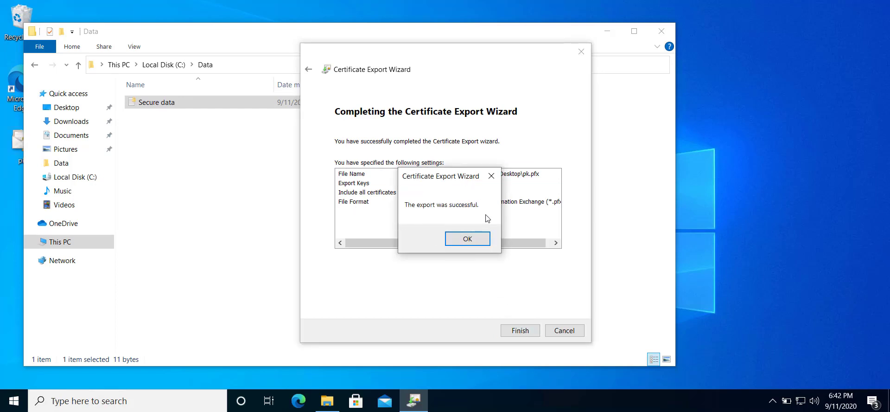
click(479, 244)
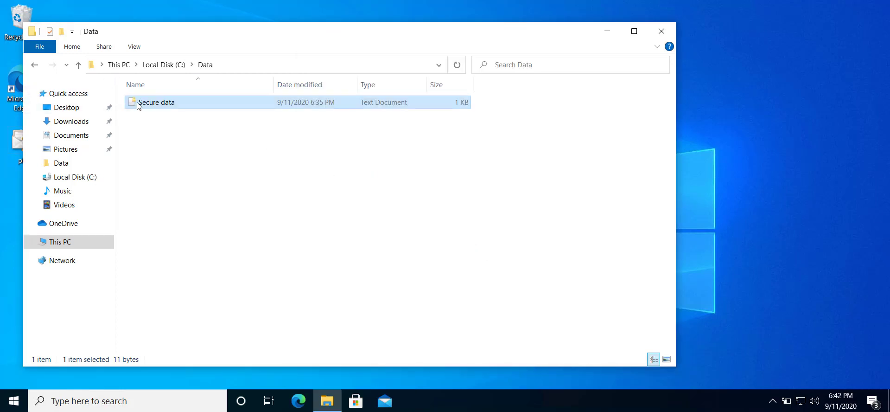
drag(229, 37, 286, 40)
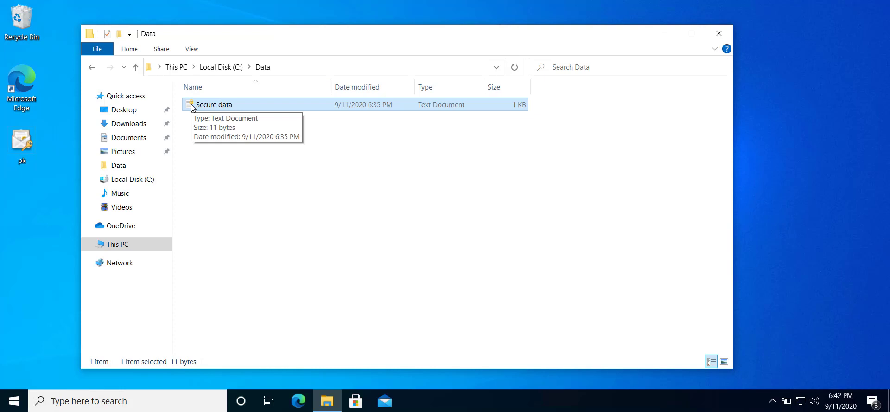
double_click(193, 105)
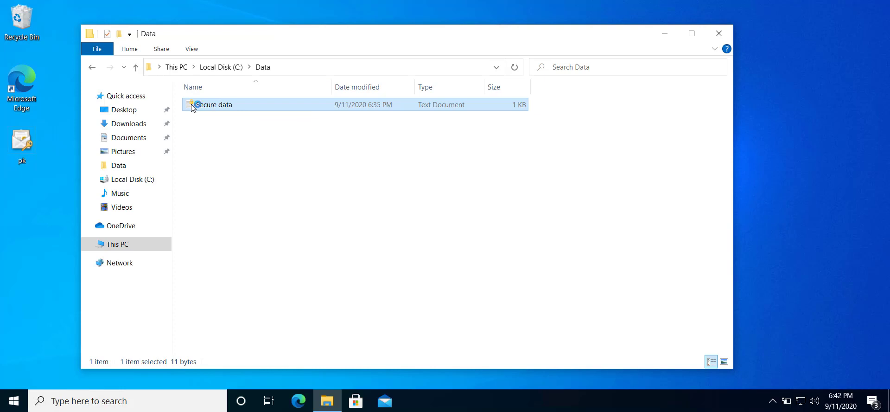
key(shift+Home)
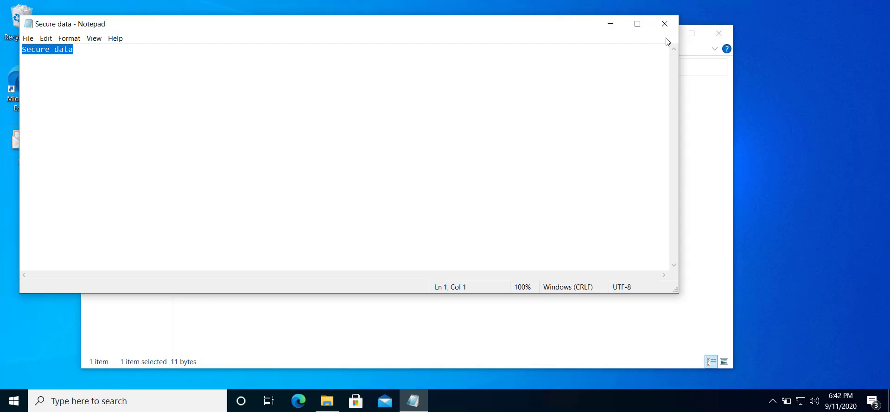
click(664, 26)
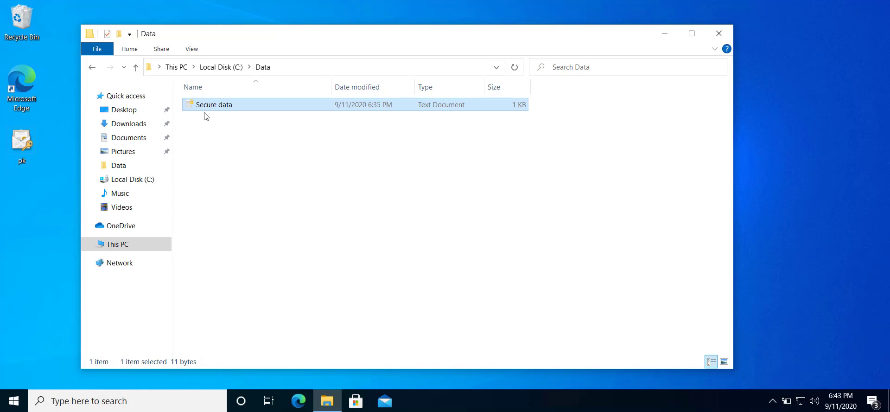
Step: Lock the computer and sign back in to Windows with the account password
key(super+l)
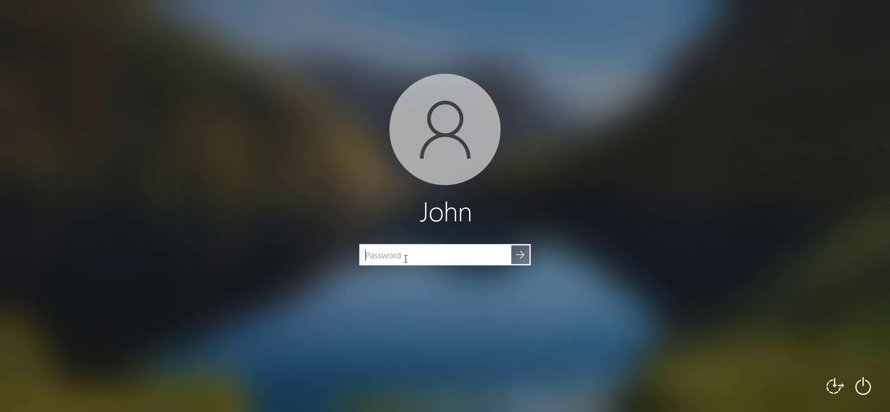
text(•••)
key(Return)
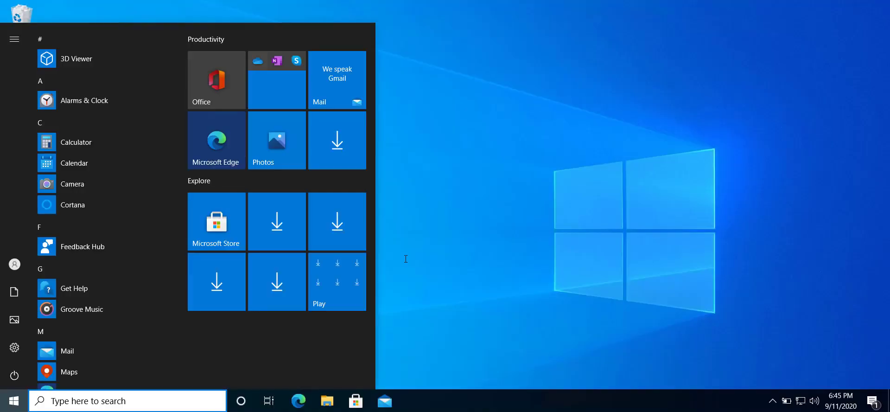
Step: In maximized File Explorer, open Local Disk (C:) > Data and try opening Secure data
click(511, 232)
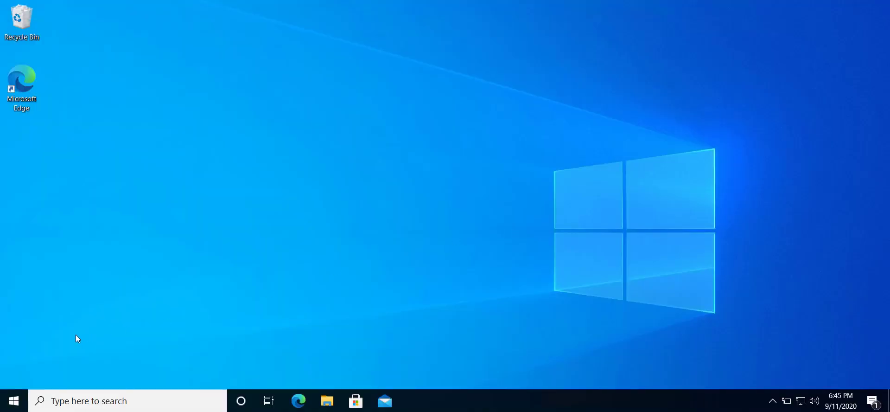
click(327, 400)
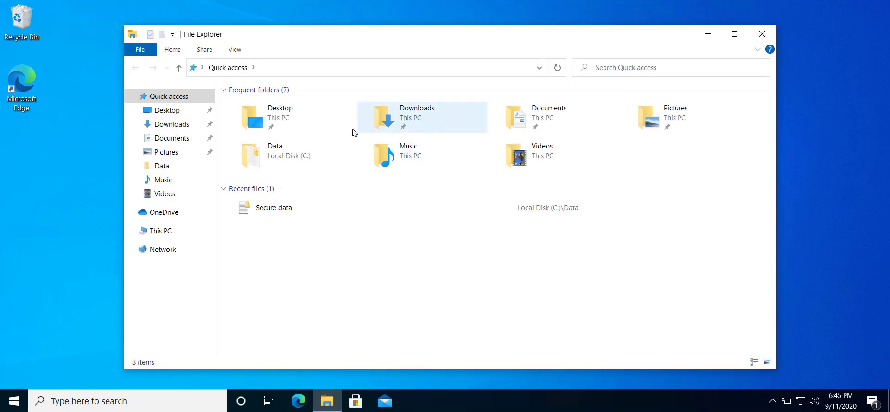
double_click(310, 40)
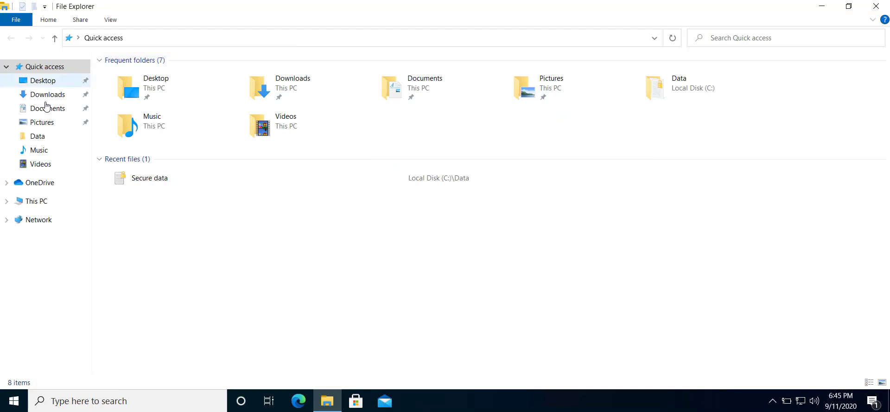
click(39, 201)
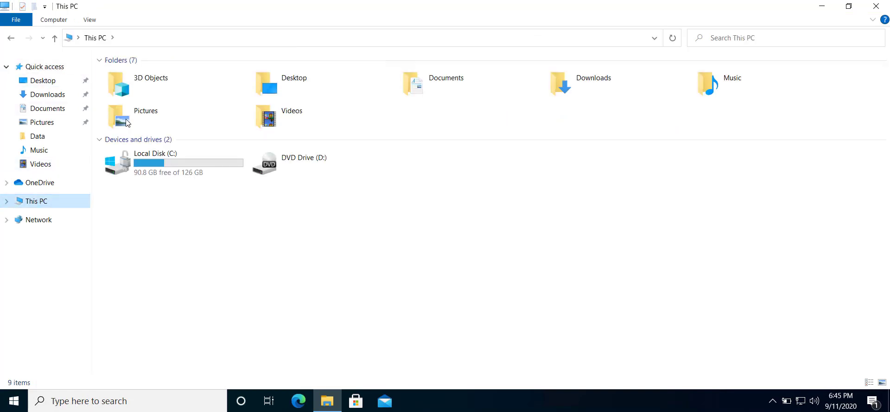
click(169, 161)
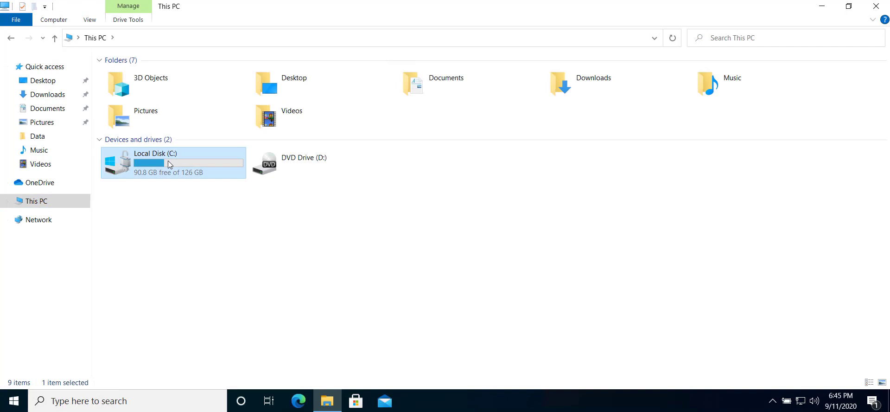
double_click(168, 160)
double_click(125, 76)
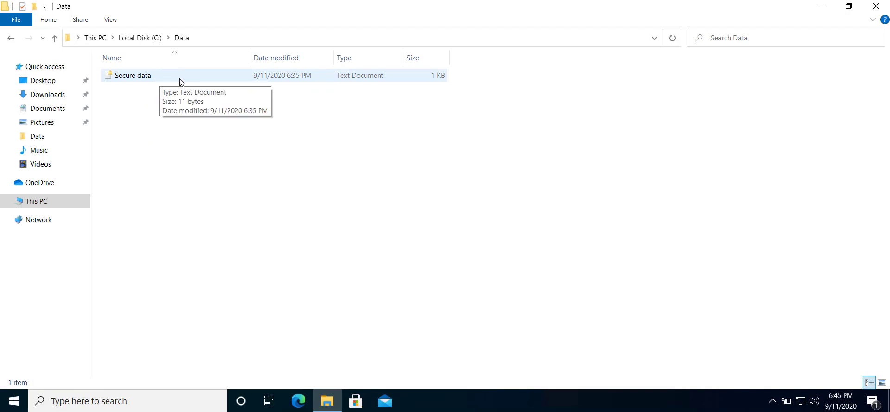
double_click(156, 80)
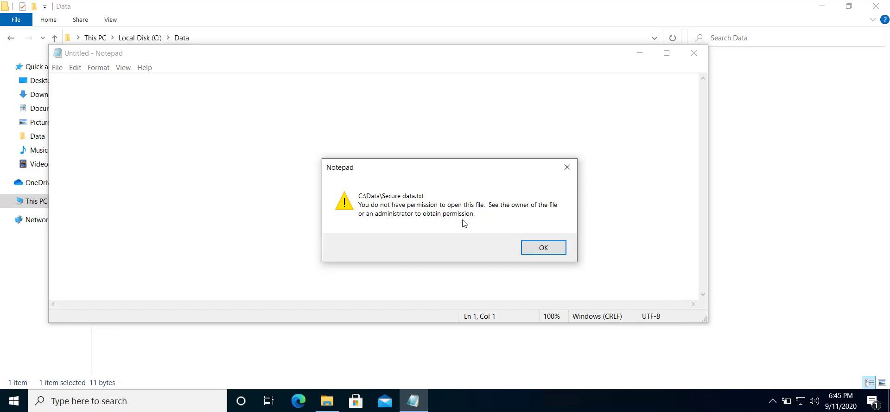
Step: Dismiss the no-permission error and close the empty Untitled Notepad window
click(533, 247)
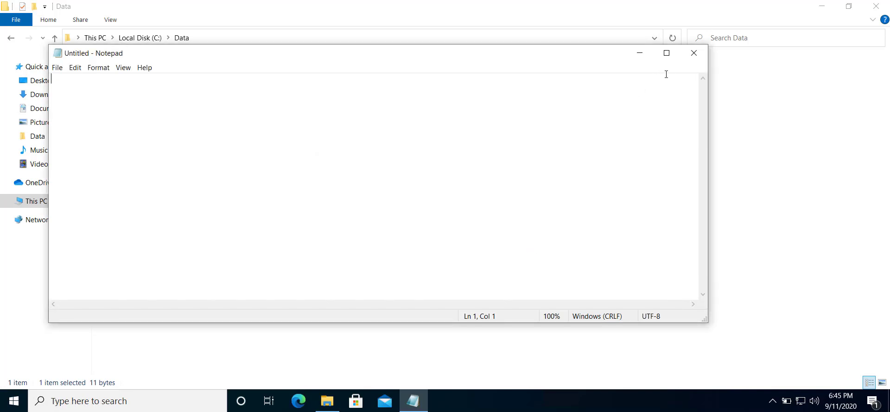
click(693, 53)
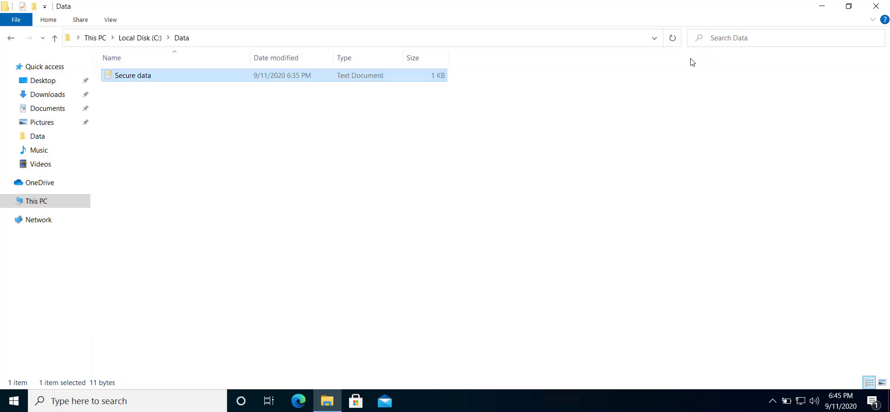
Step: Copy the Secure data file from the Data folder and restore the Explorer window
right_click(159, 80)
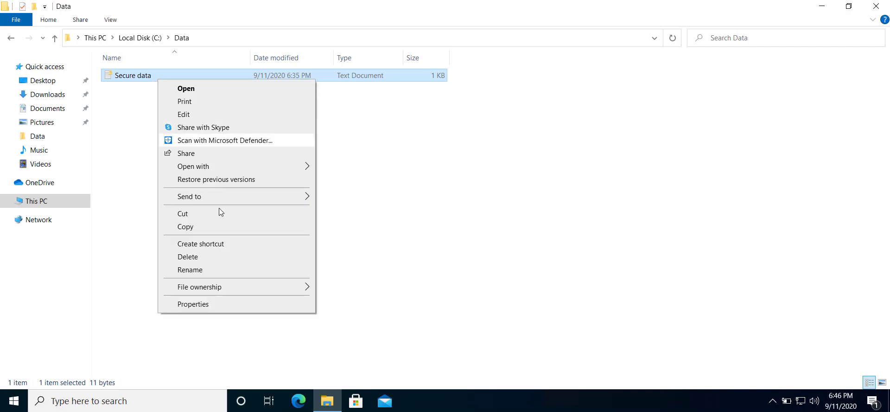
click(205, 230)
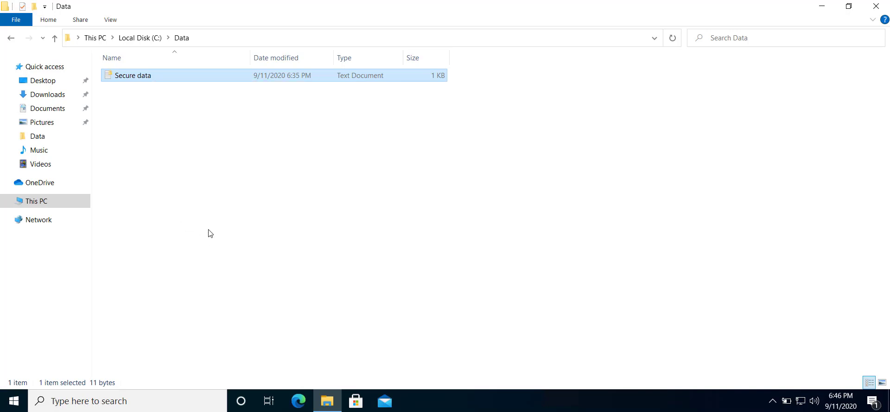
double_click(391, 12)
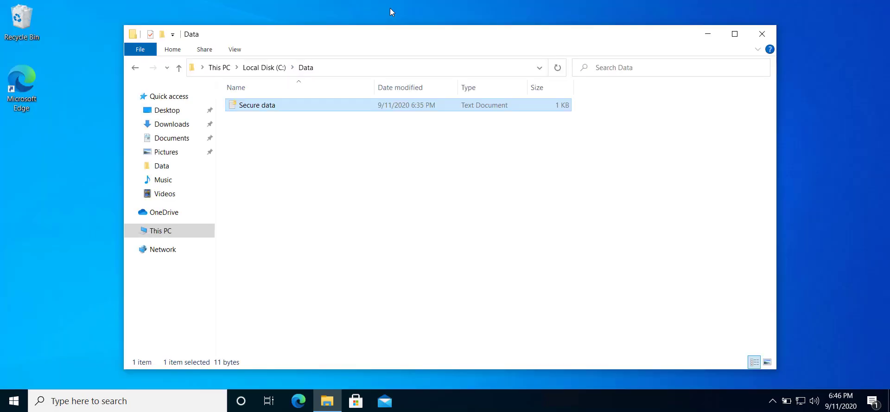
Step: Paste Secure data onto the desktop, granting administrator permission with the admin password
click(31, 171)
right_click(32, 172)
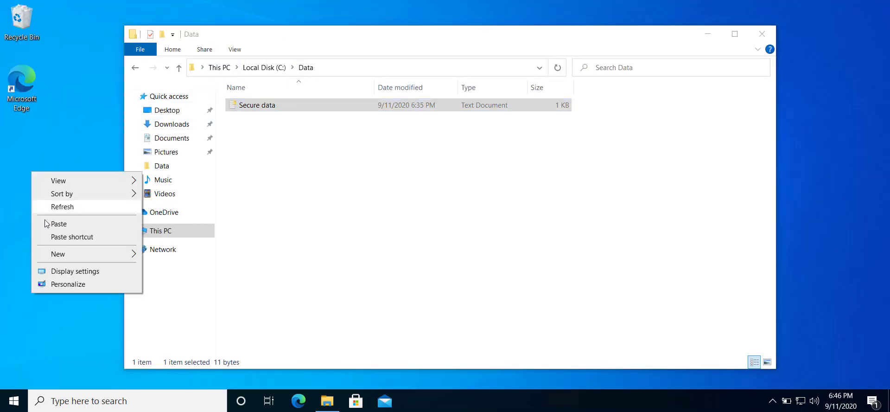
click(55, 227)
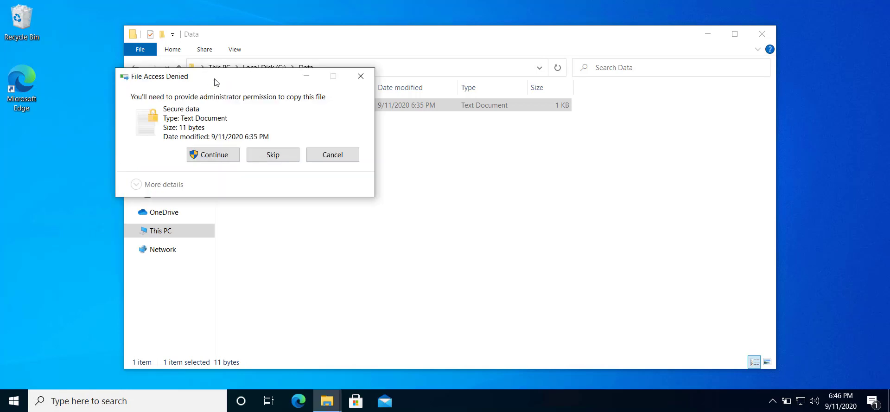
drag(226, 77, 160, 85)
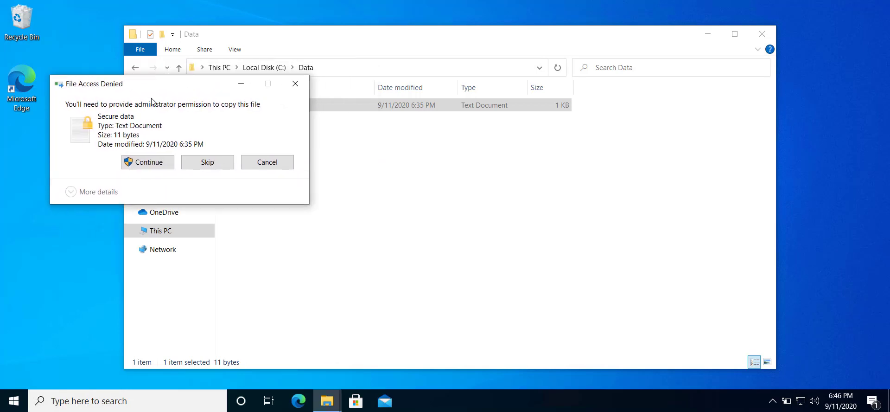
click(134, 159)
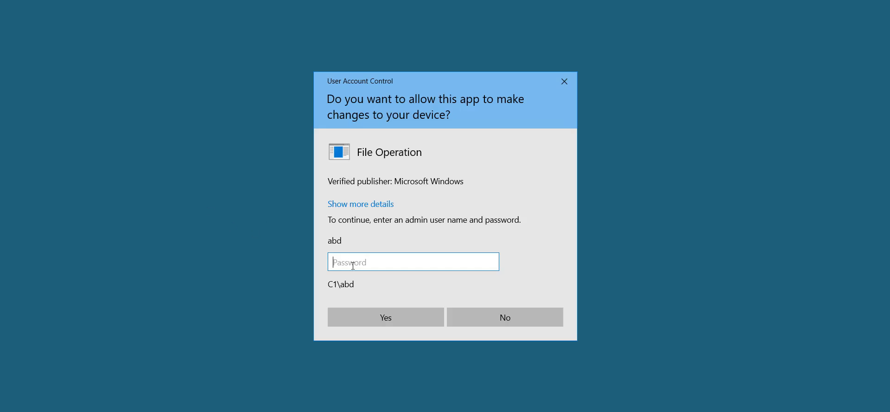
text(123)
key(Return)
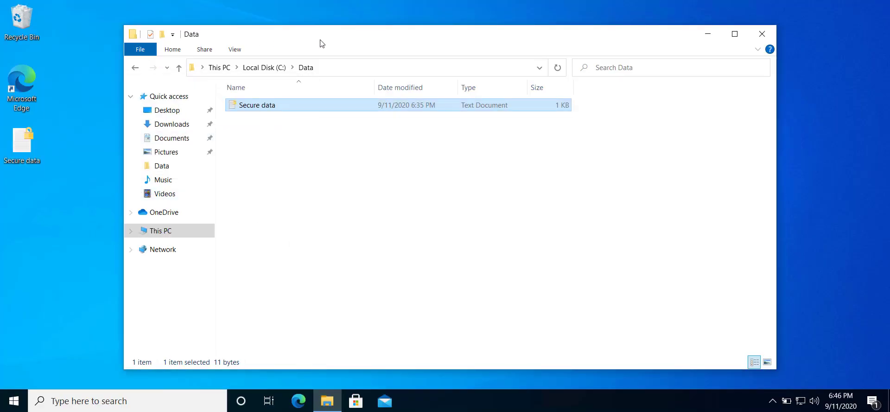
Step: Try opening the desktop copy of Secure data, dismiss the permission error, and close Notepad
drag(320, 39, 450, 27)
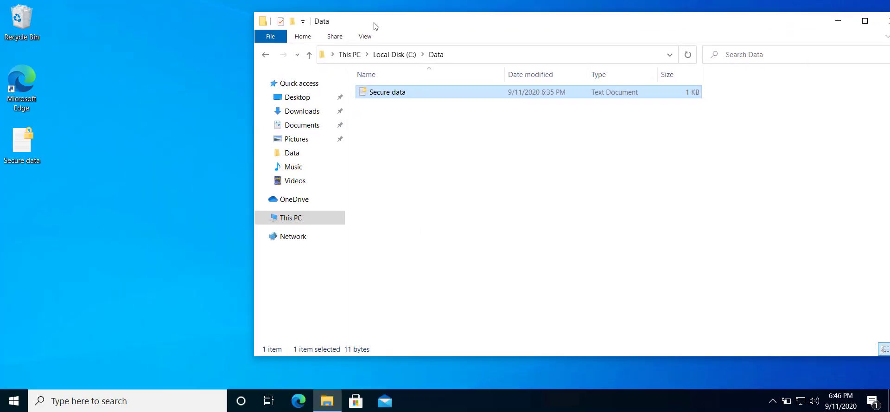
click(14, 185)
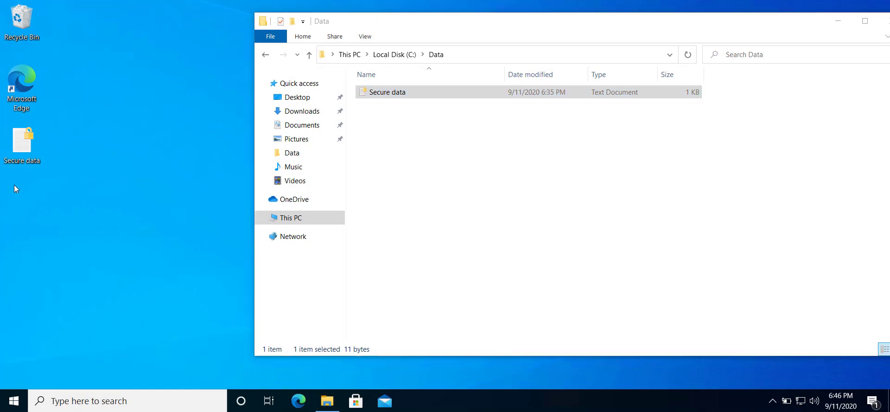
double_click(21, 160)
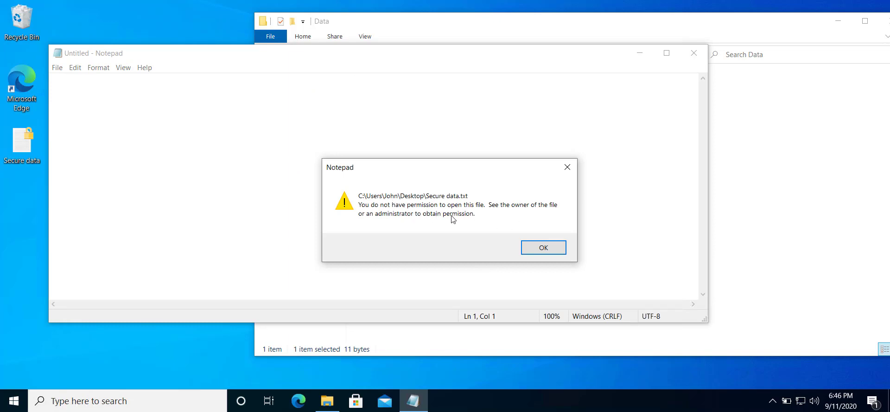
click(556, 248)
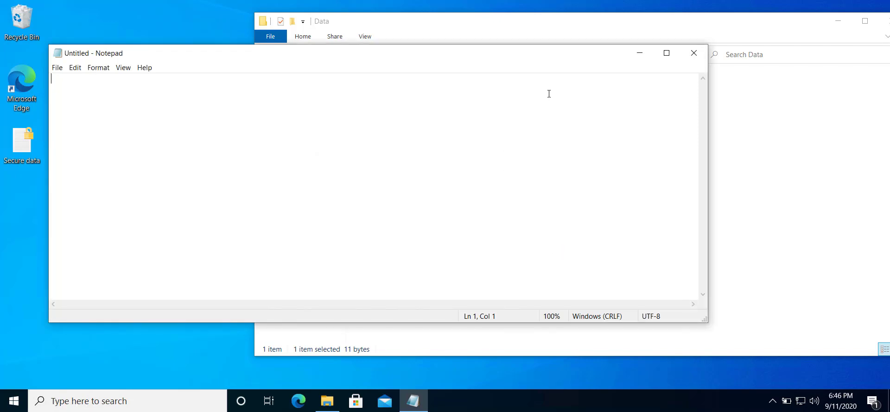
click(694, 53)
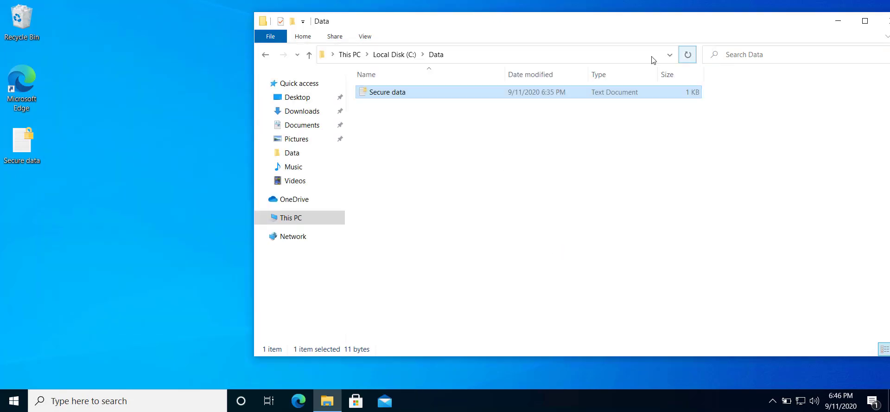
Step: Permanently delete the desktop copy of Secure data with Shift+Delete
click(32, 140)
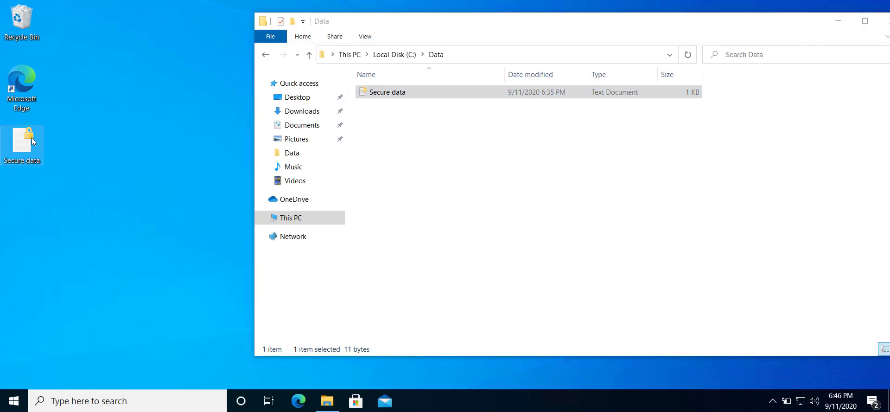
key(shift+Delete)
key(Return)
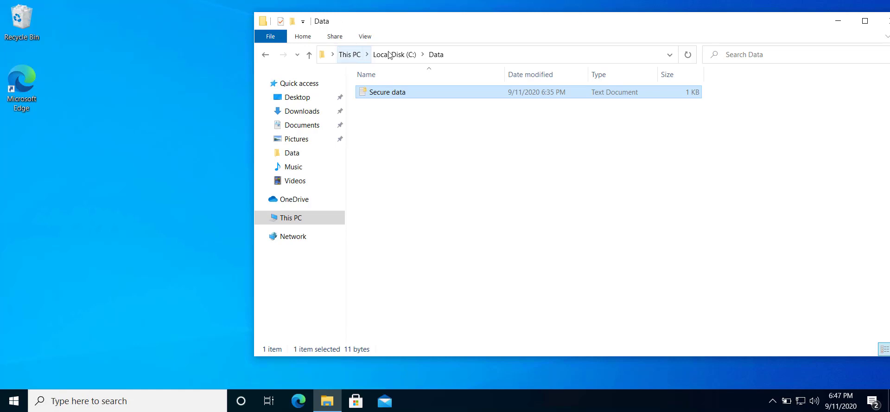
Step: Browse to Local Disk (C:) > Users > the other user's Desktop and select the pk certificate
click(280, 219)
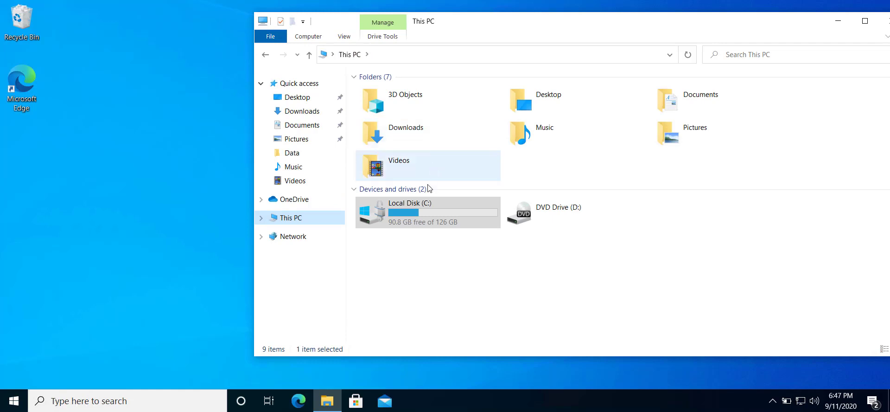
double_click(419, 223)
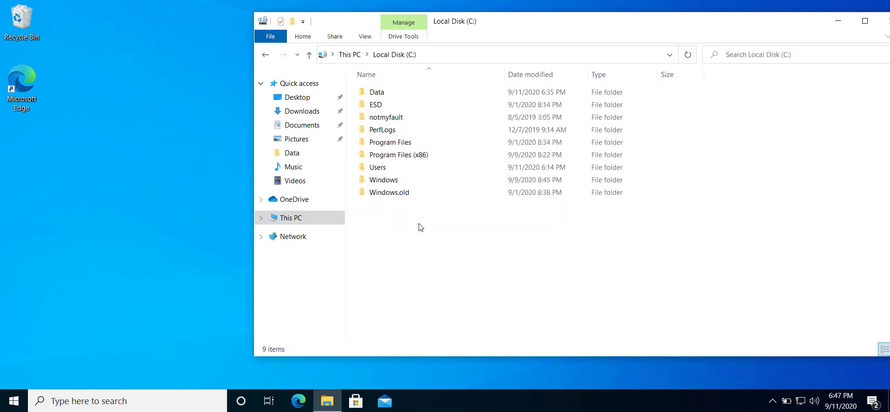
double_click(402, 167)
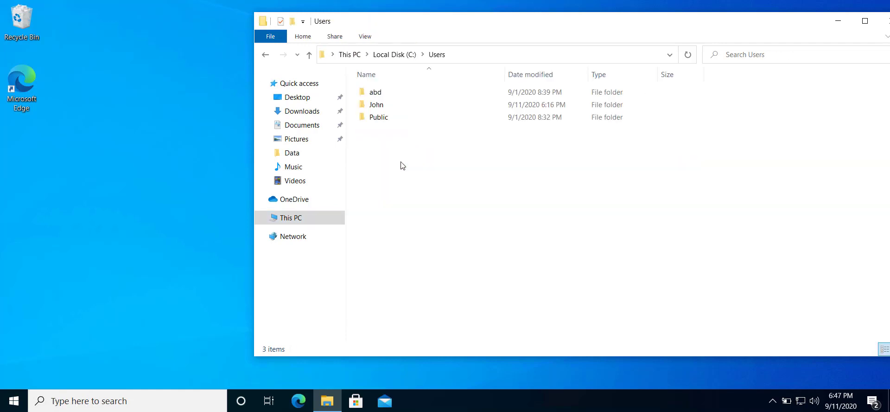
double_click(374, 93)
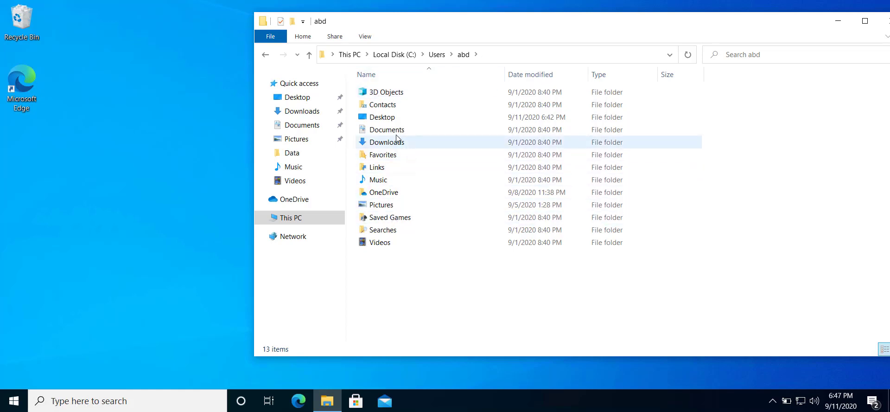
click(385, 121)
double_click(385, 122)
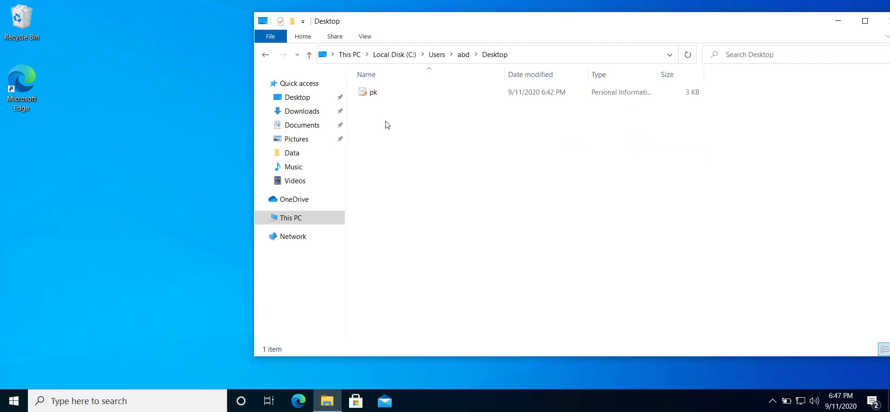
click(369, 94)
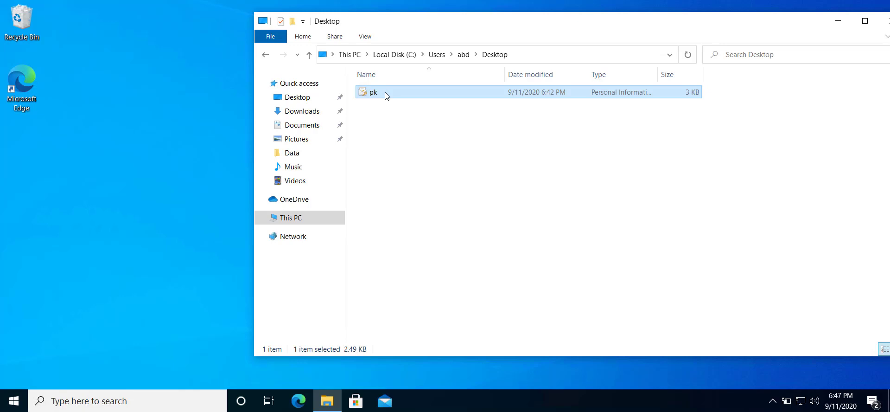
Step: Copy pk onto the current desktop, close Explorer, and move its icon to the left edge
right_click(385, 95)
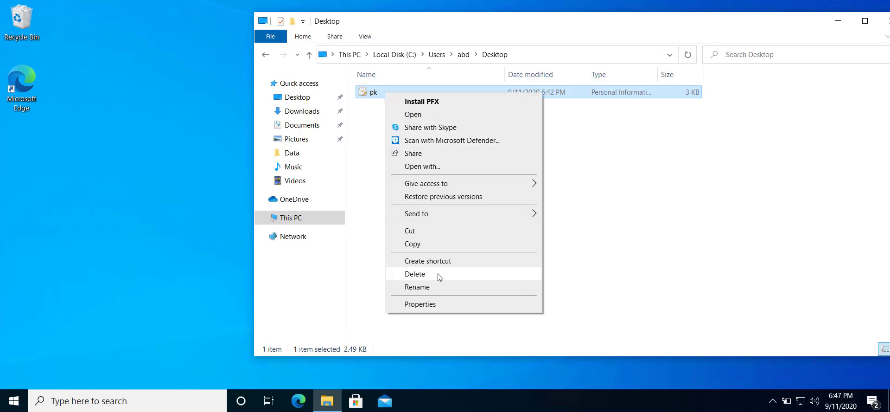
click(401, 249)
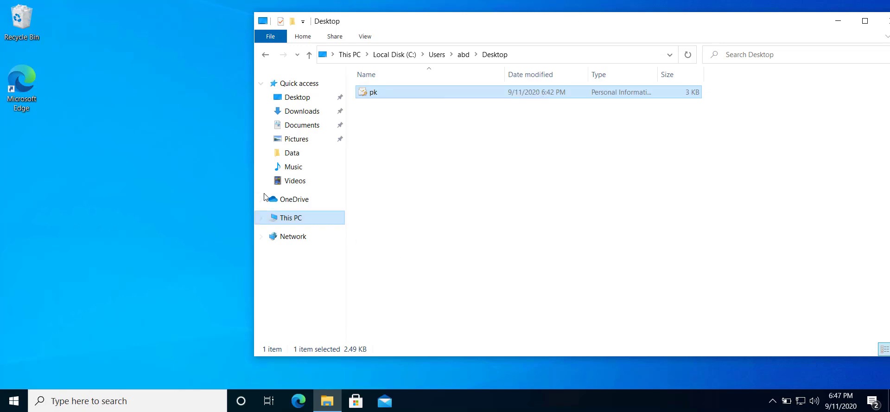
click(73, 177)
right_click(73, 177)
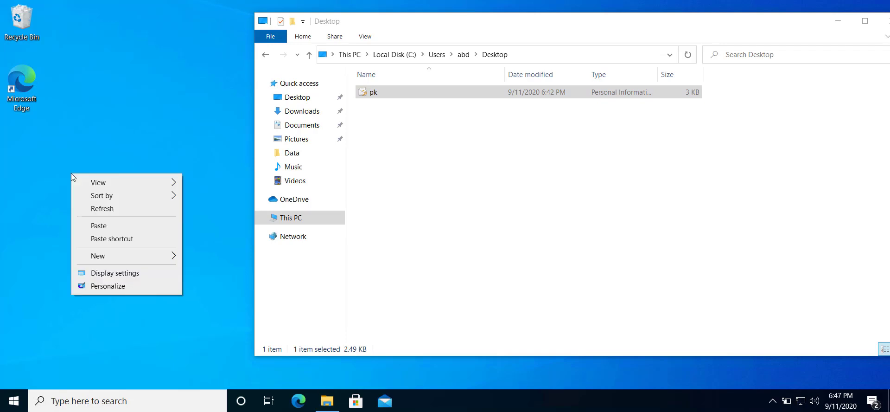
click(90, 225)
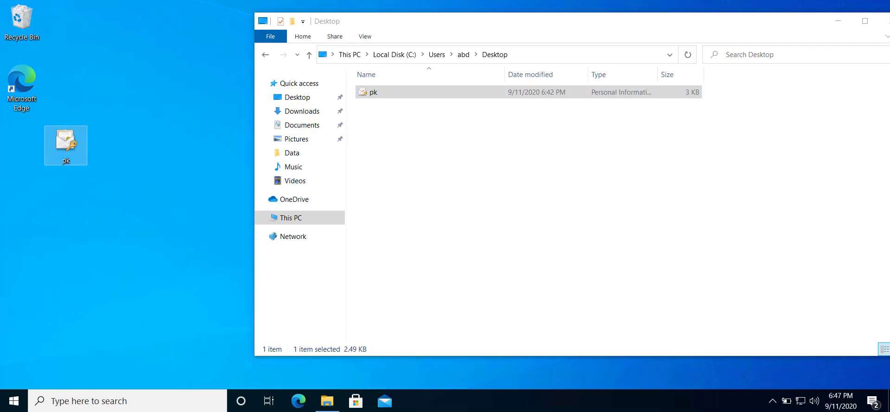
double_click(264, 20)
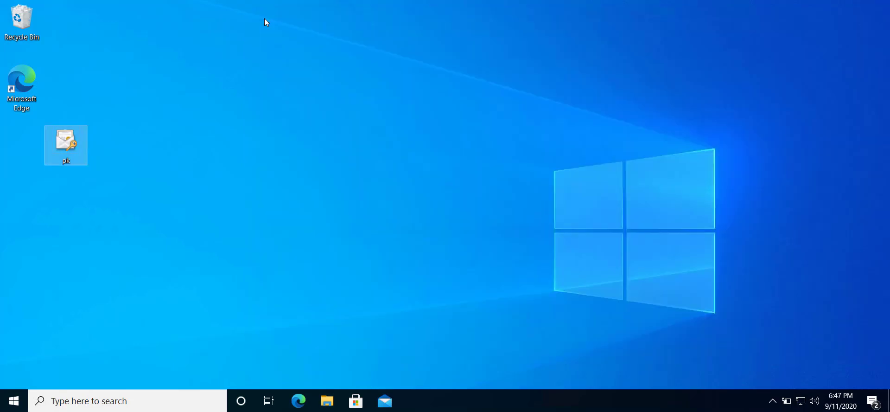
drag(79, 140, 32, 149)
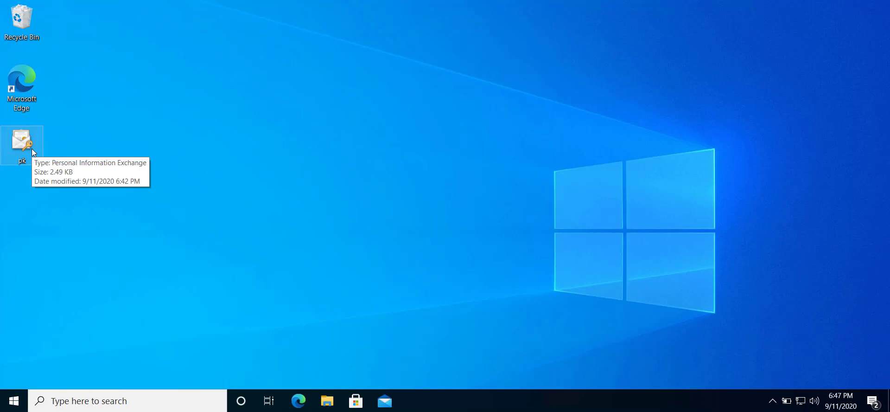
Step: Import pk.pfx for the current user with its private key password and automatic store selection
double_click(31, 148)
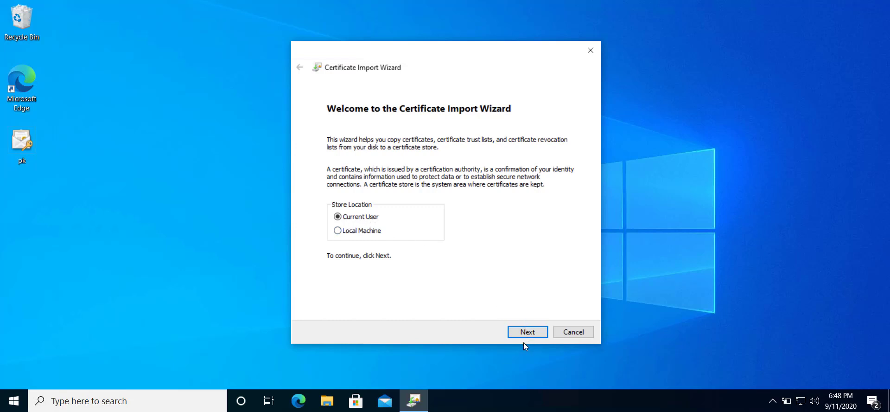
click(537, 331)
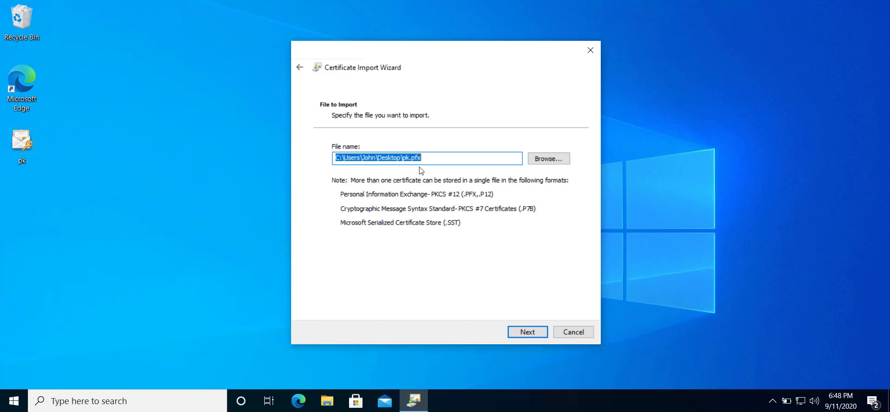
click(527, 332)
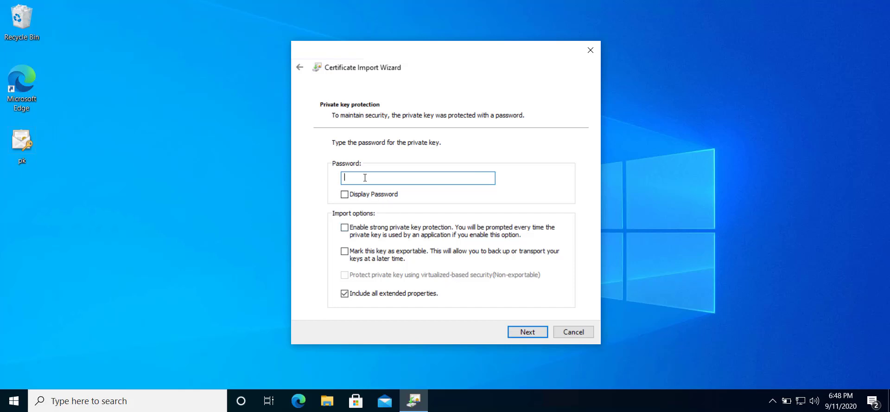
text(123)
click(528, 331)
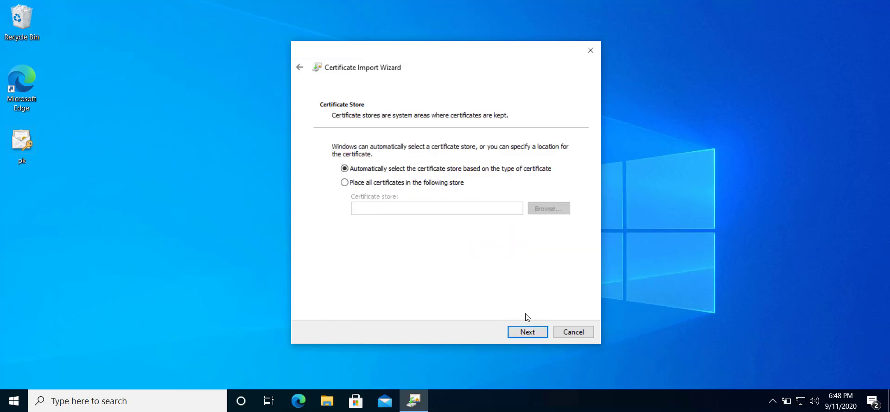
click(531, 332)
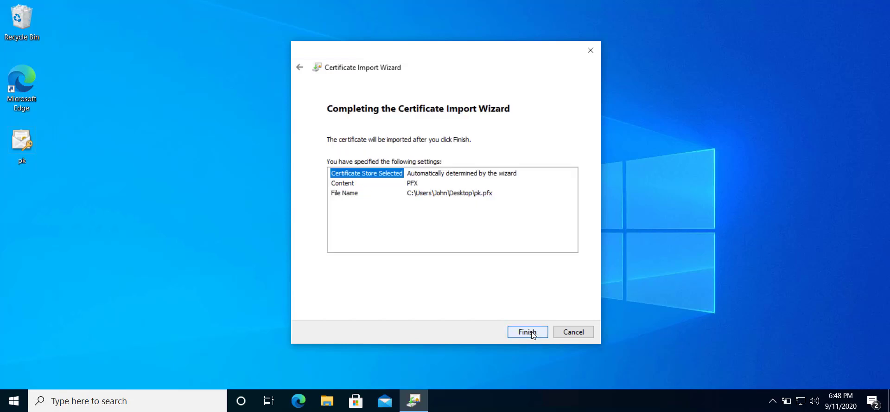
click(528, 331)
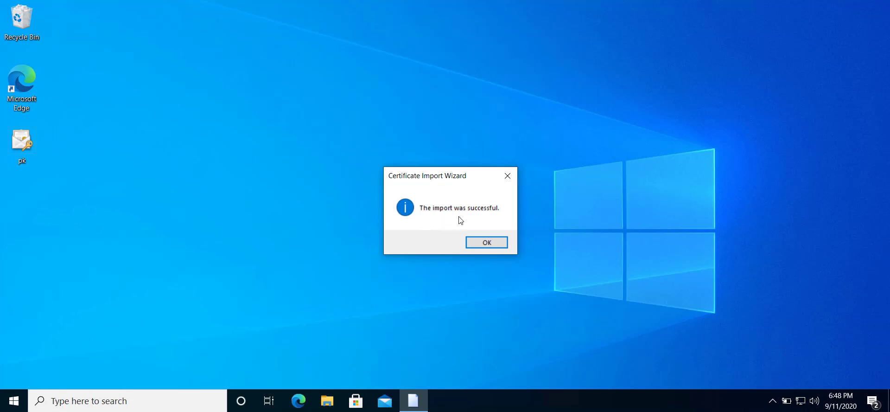
click(488, 239)
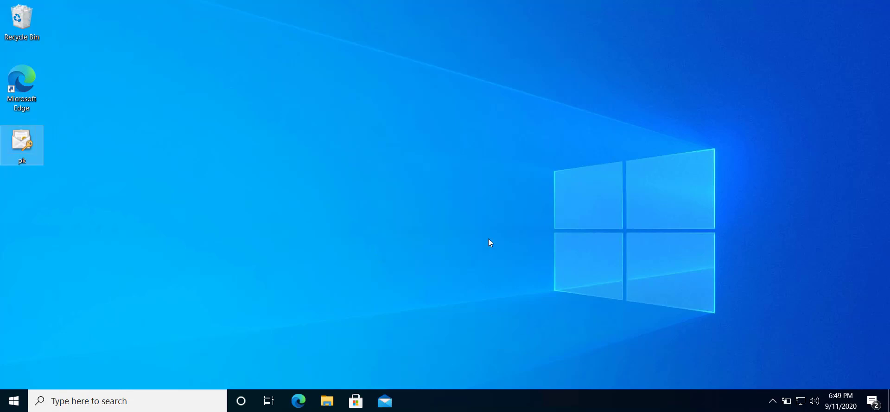
Step: Open a new File Explorer window at This PC > Local Disk (C:) > Data
click(332, 400)
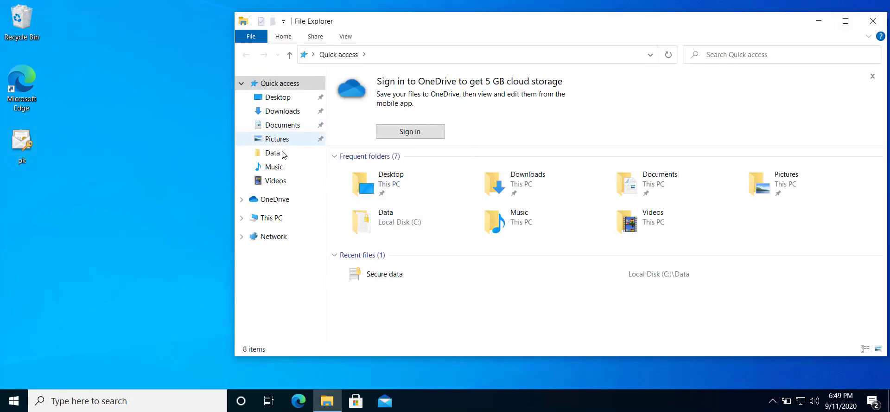
click(280, 217)
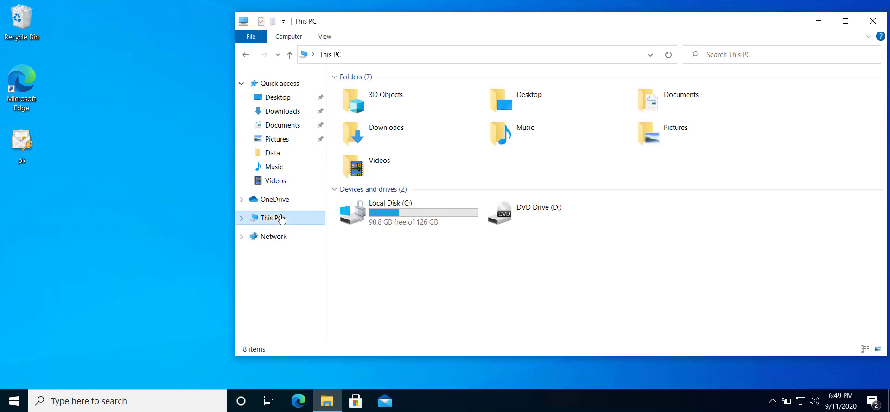
double_click(392, 221)
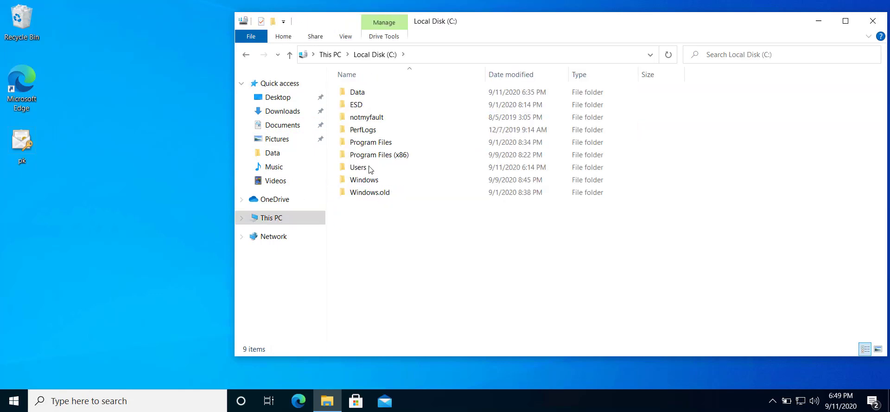
double_click(361, 96)
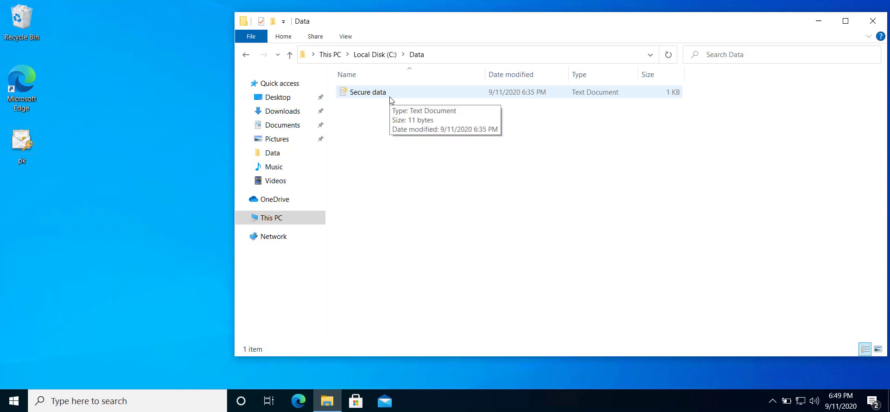
Step: Open Secure data in Notepad, confirm its text is readable, then close it
double_click(381, 93)
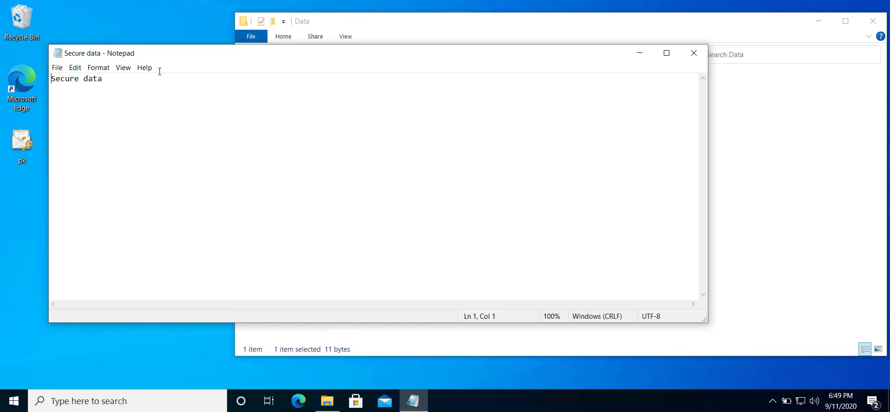
drag(127, 81, 50, 79)
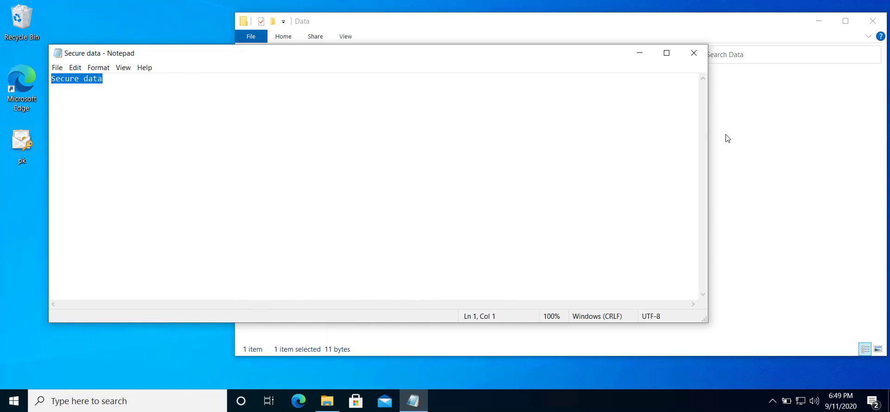
click(692, 53)
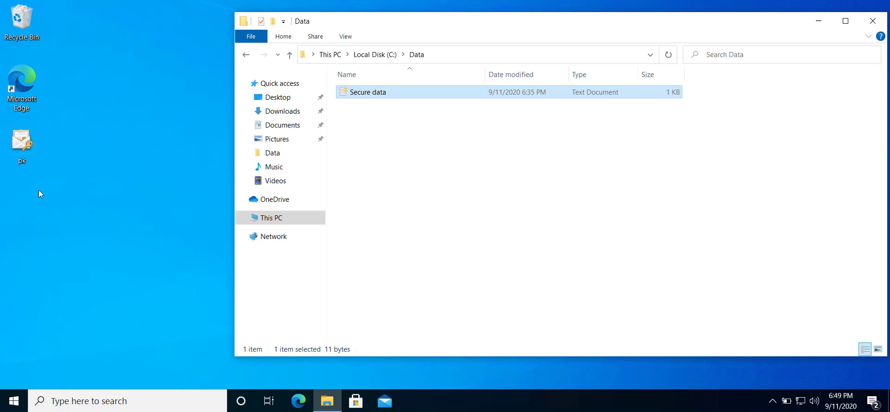
Step: Uncheck 'Encrypt contents to secure data' in Secure data's Advanced Attributes and confirm with OK
right_click(373, 93)
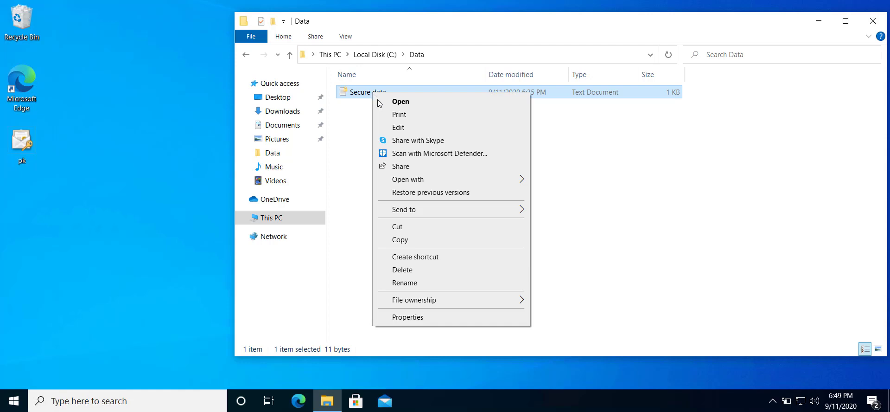
click(394, 318)
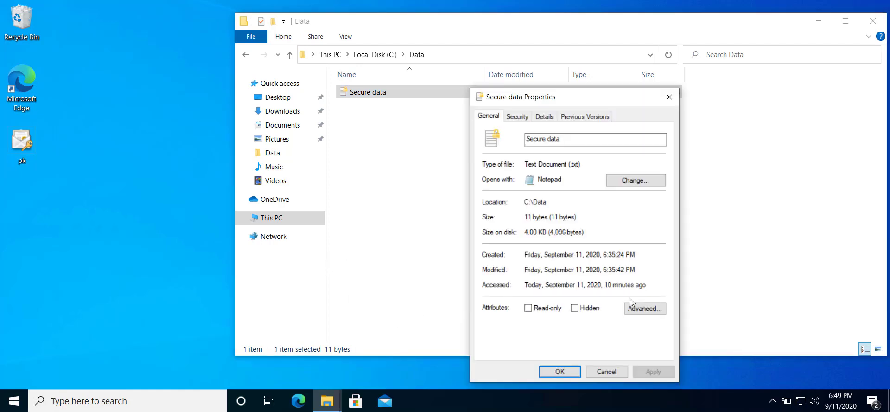
click(640, 310)
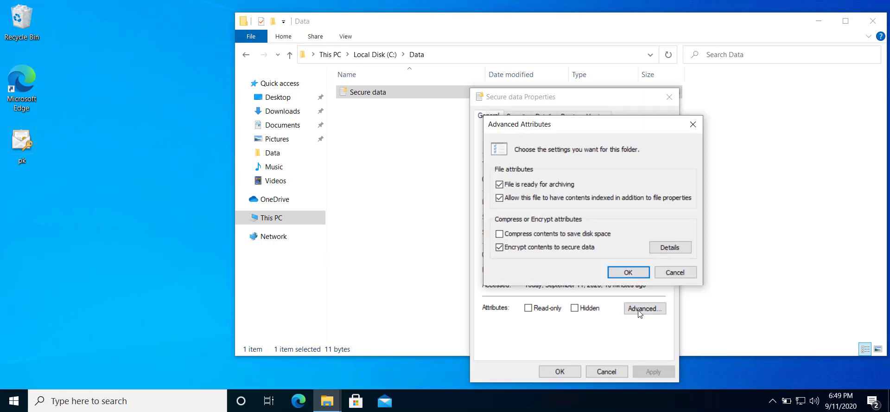
click(538, 247)
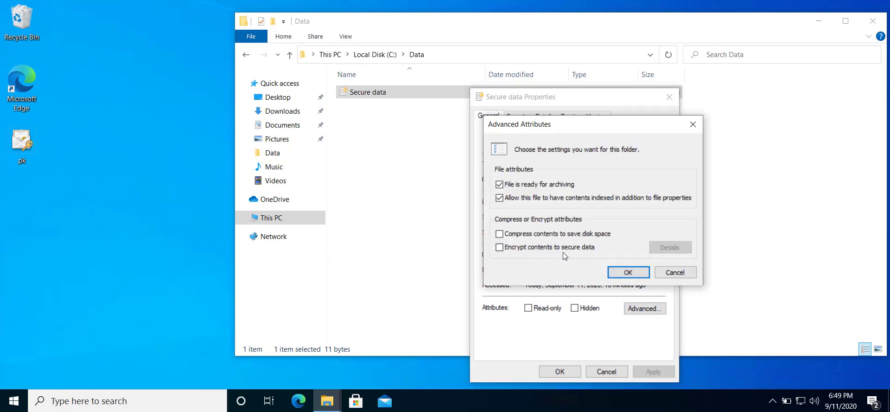
click(626, 272)
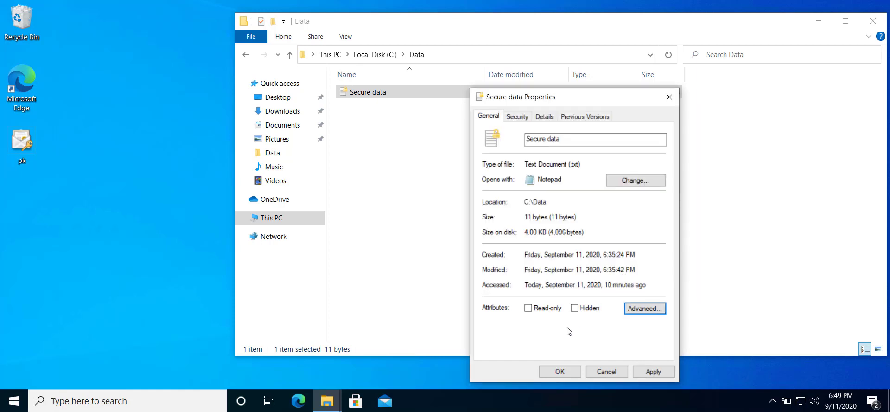